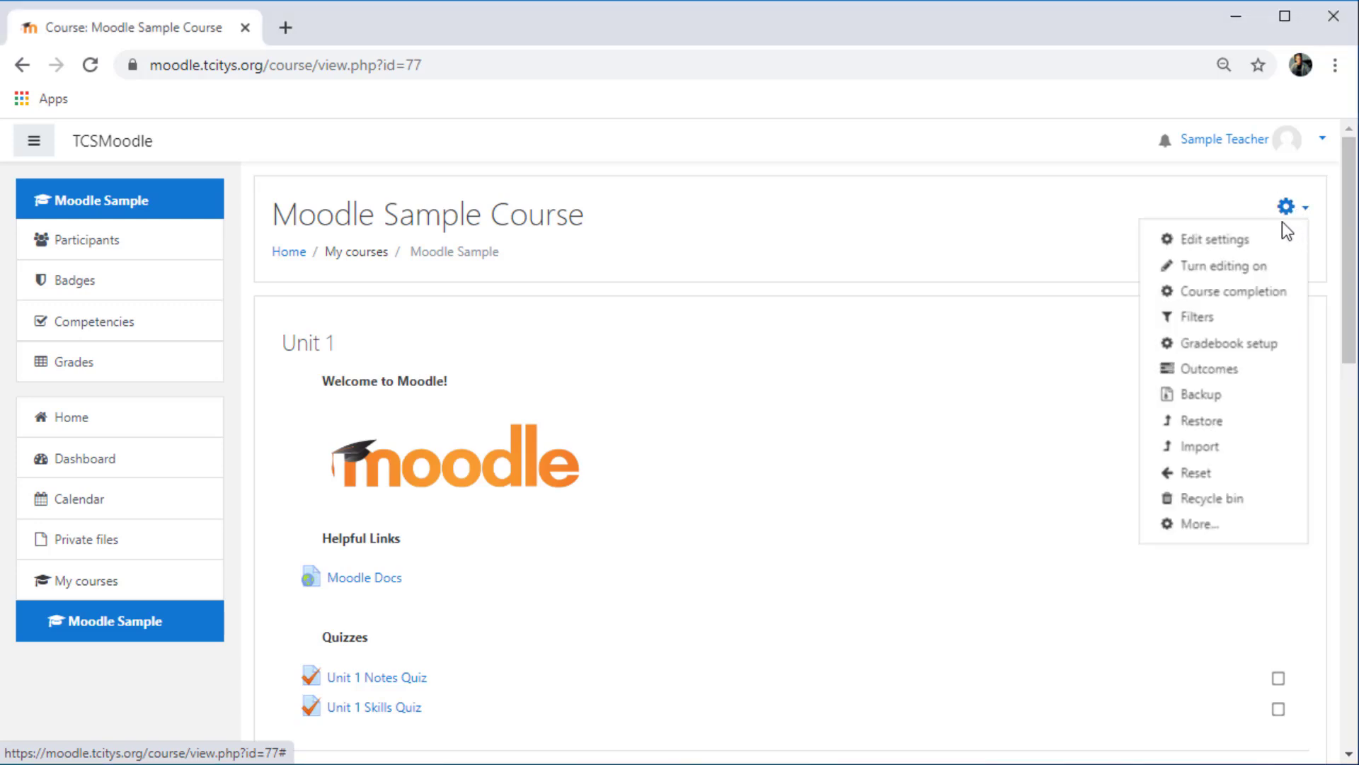
# - In the gradebook setup, add a grade category named "Unit 1" with the Simple weighted mean of grades aggregation and save it
pyautogui.click(1245, 345)
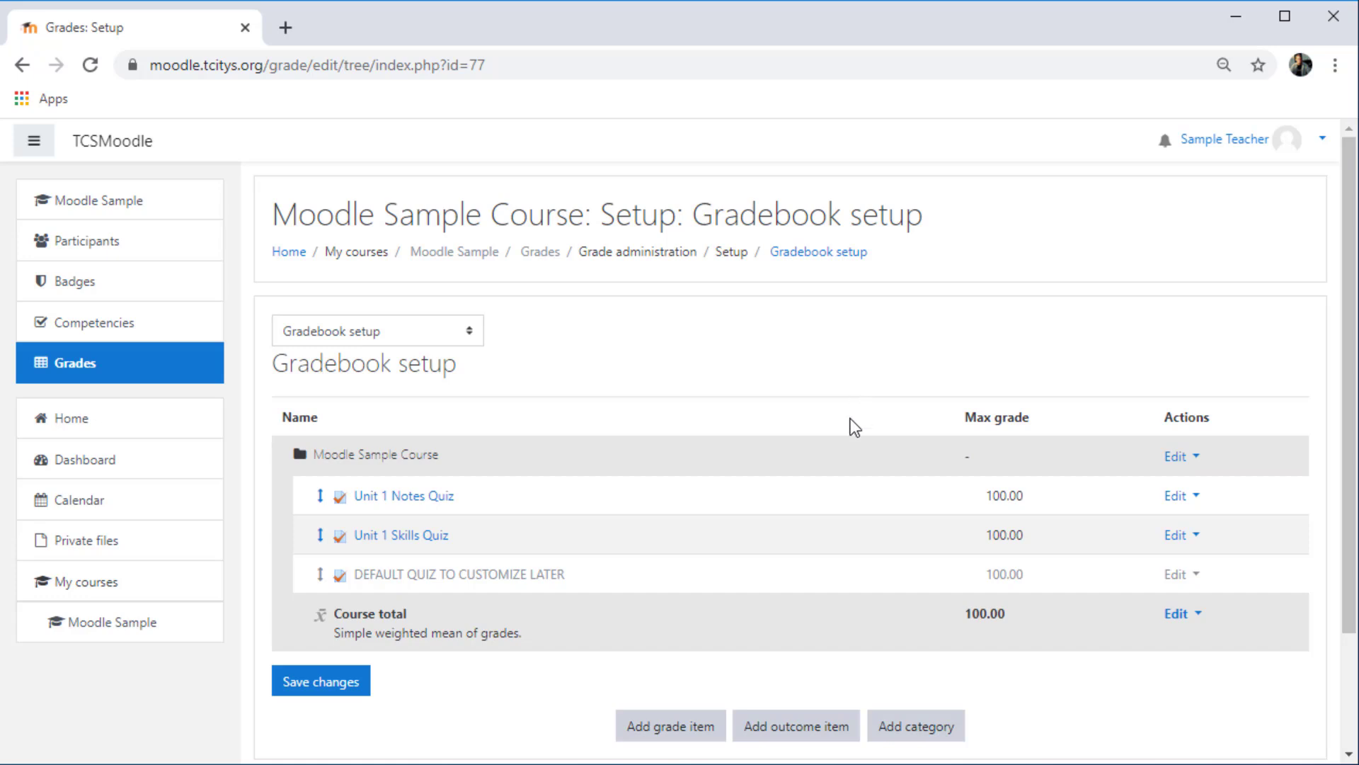
pyautogui.click(936, 733)
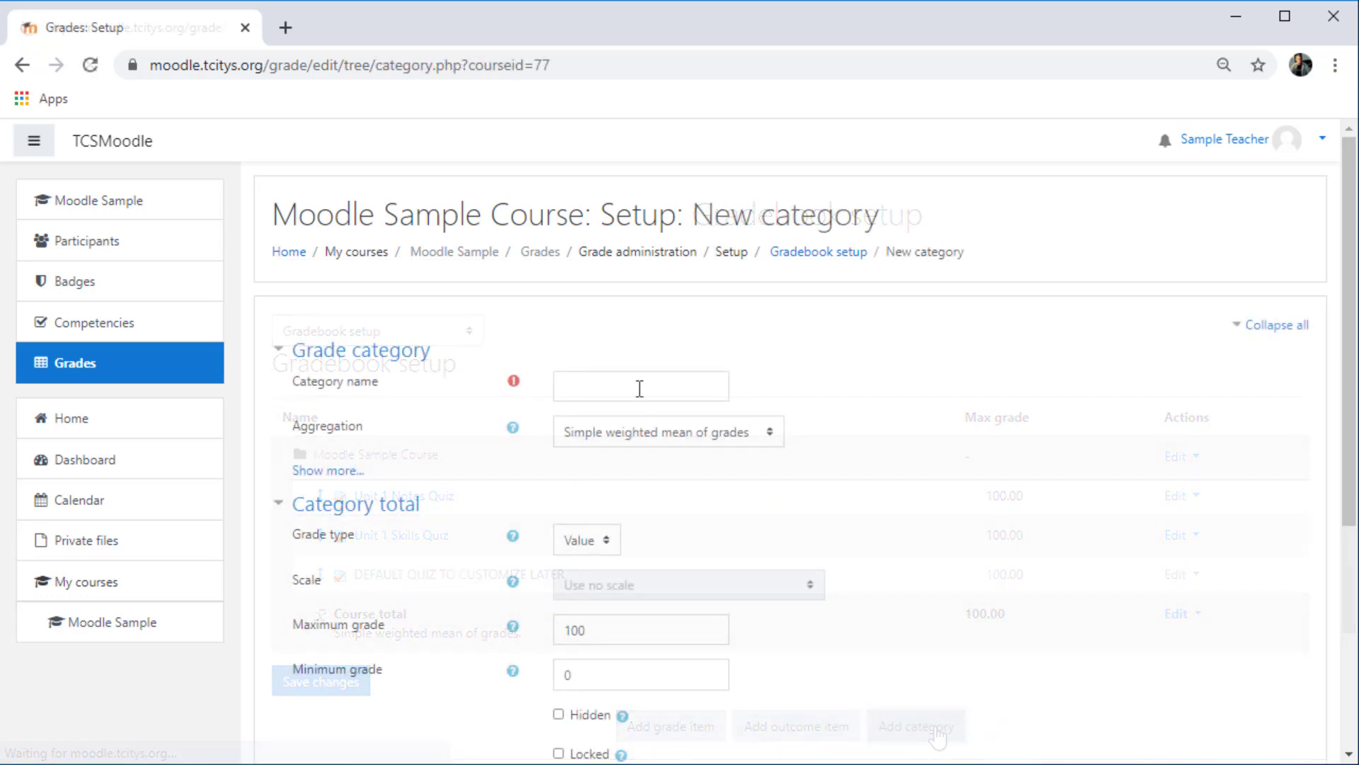
pyautogui.click(637, 386)
pyautogui.write('Unit 1')
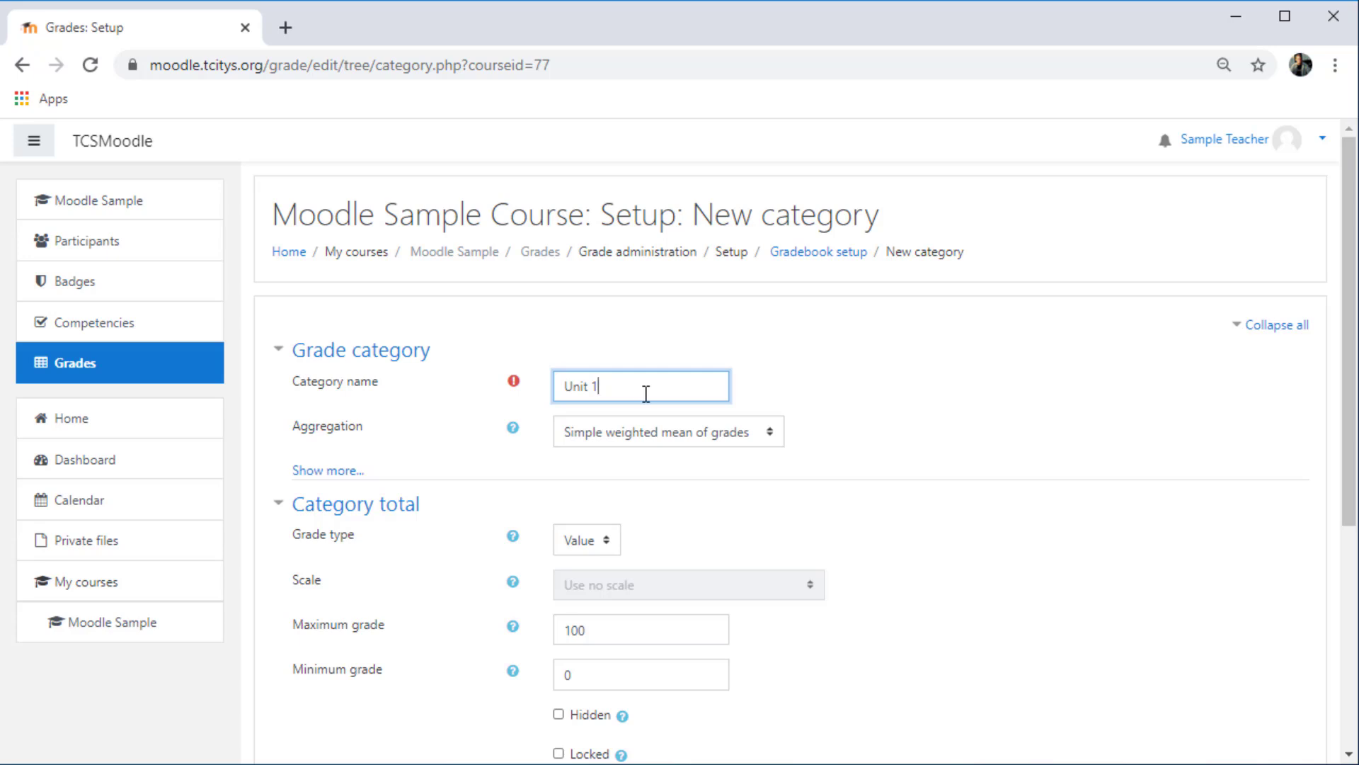
pyautogui.click(698, 435)
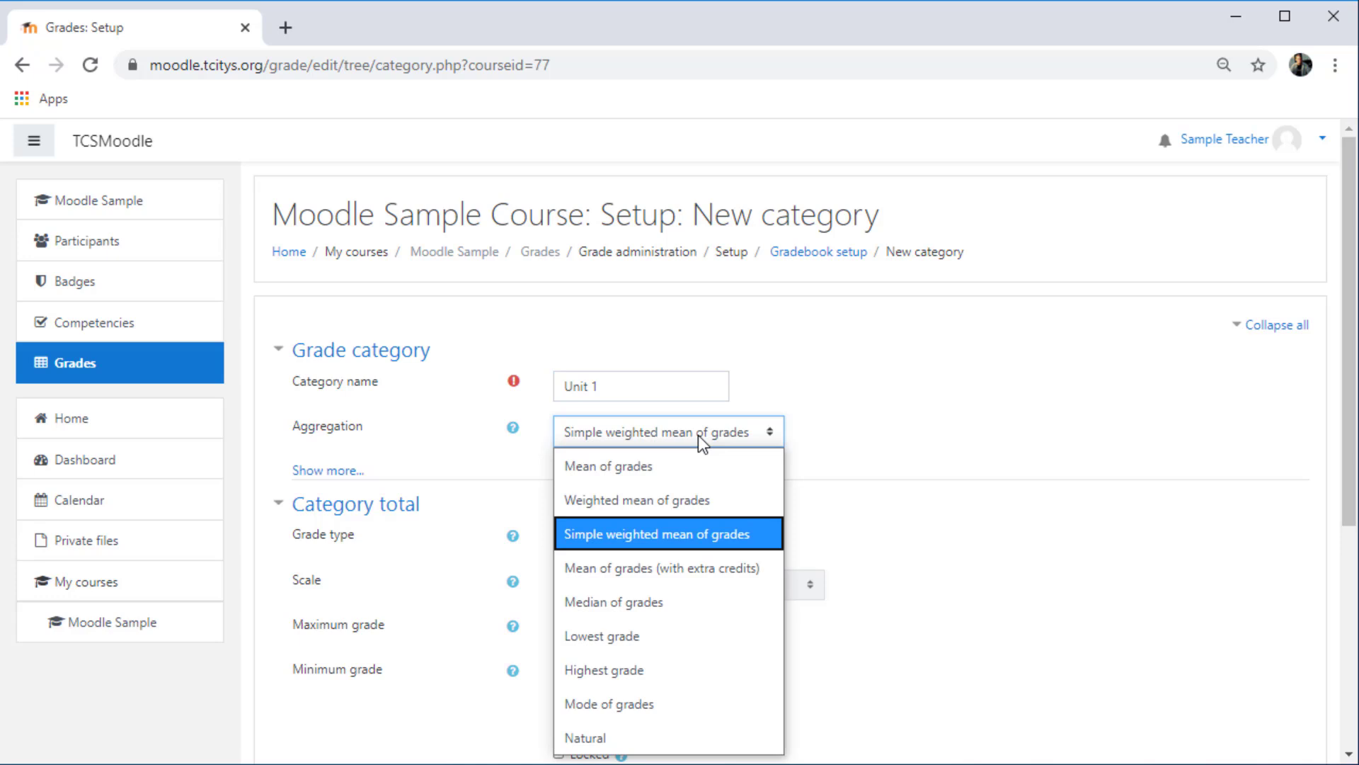
pyautogui.moveTo(1348, 348); pyautogui.dragTo(1345, 521)
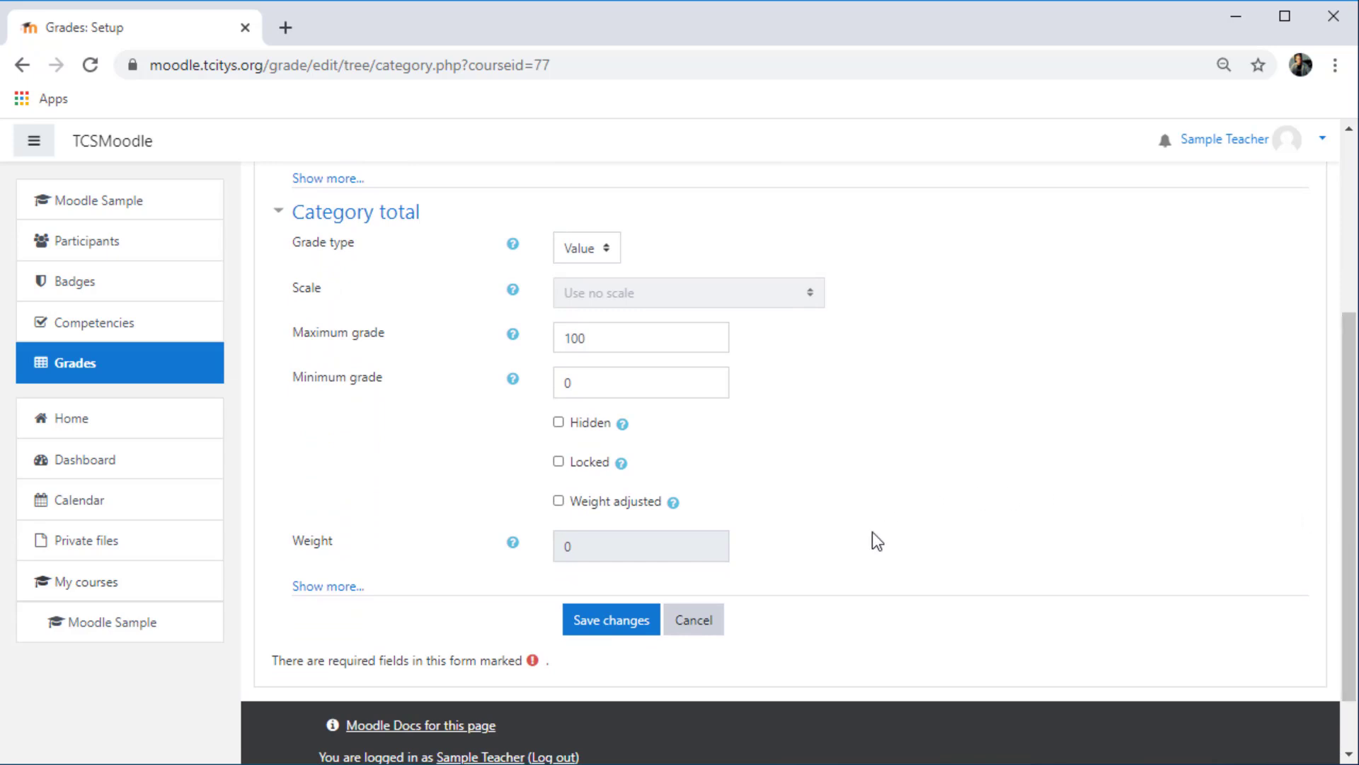
pyautogui.click(607, 627)
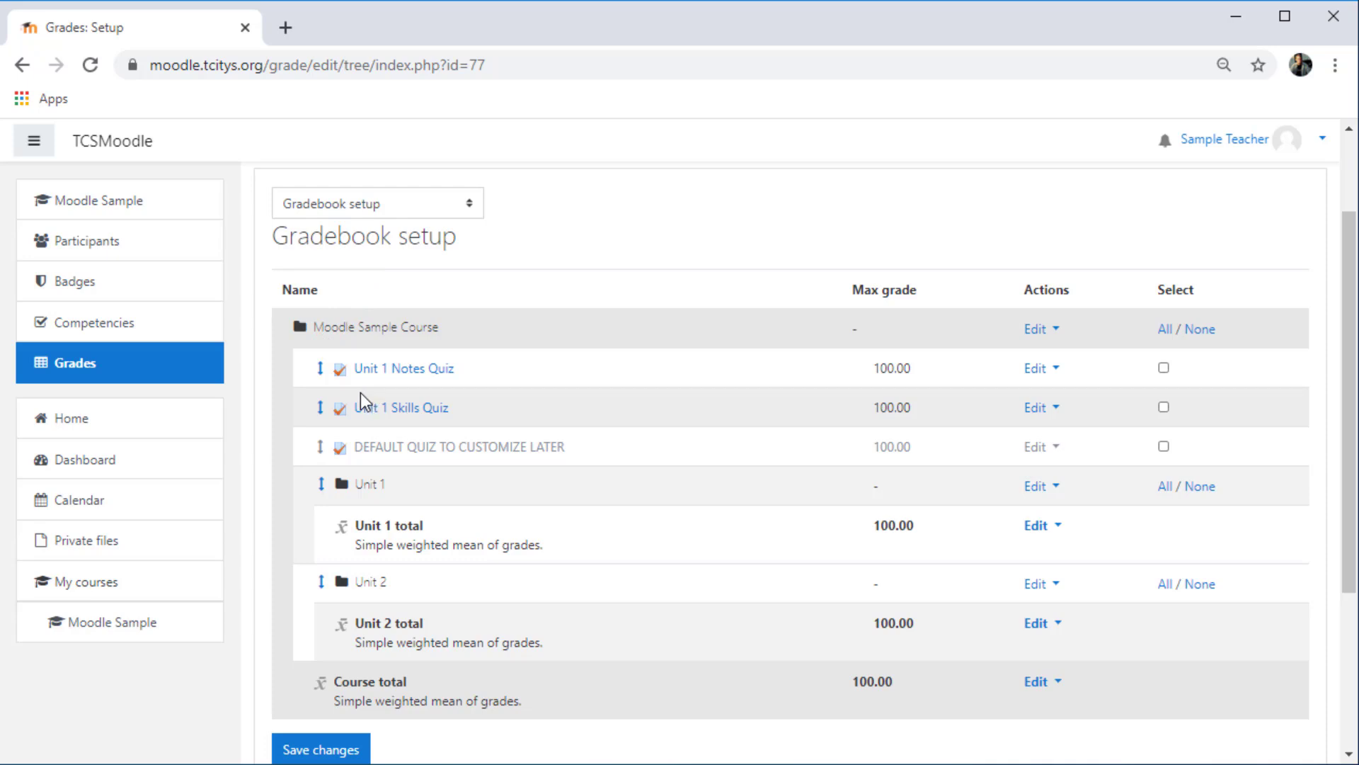
# - Move the Unit 1 Notes Quiz into the Unit 1 category in the gradebook
pyautogui.click(320, 368)
pyautogui.scroll(-2, 1356, 311)
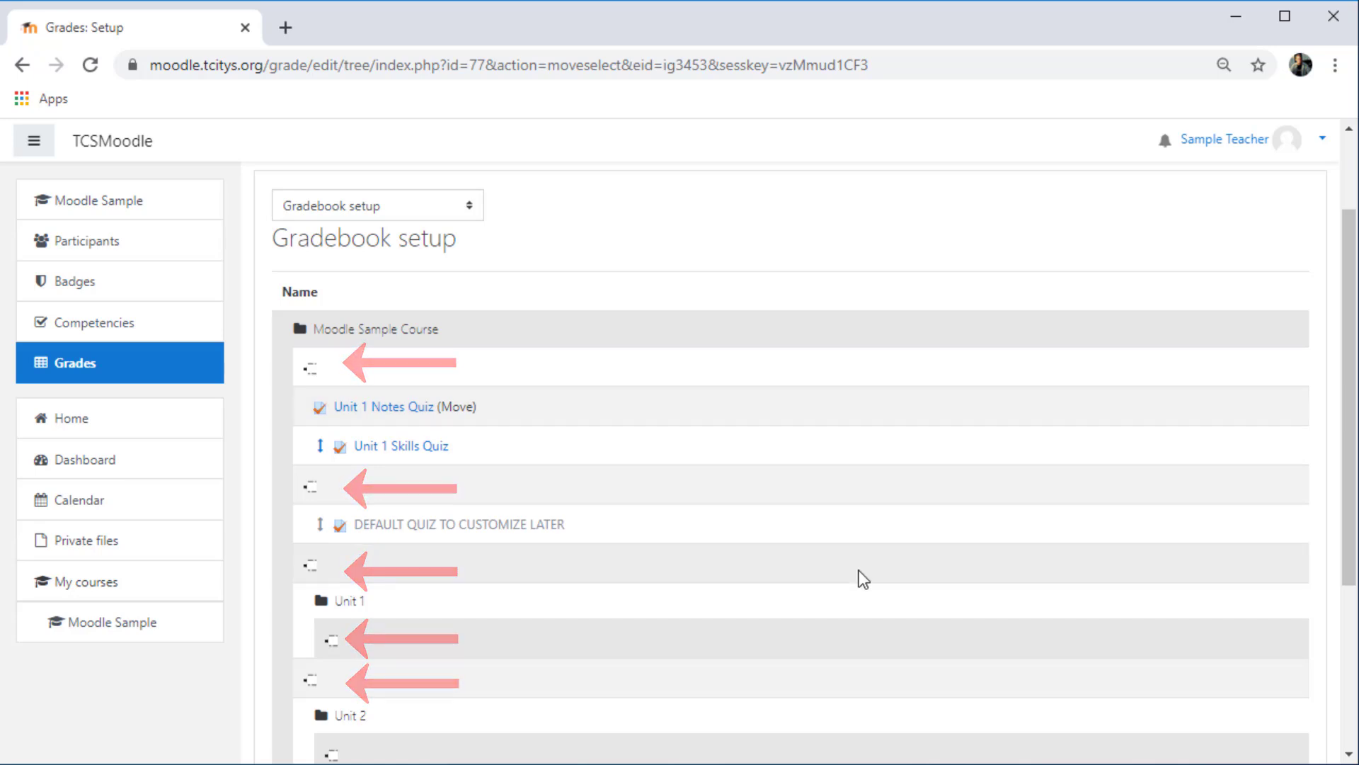
pyautogui.click(332, 642)
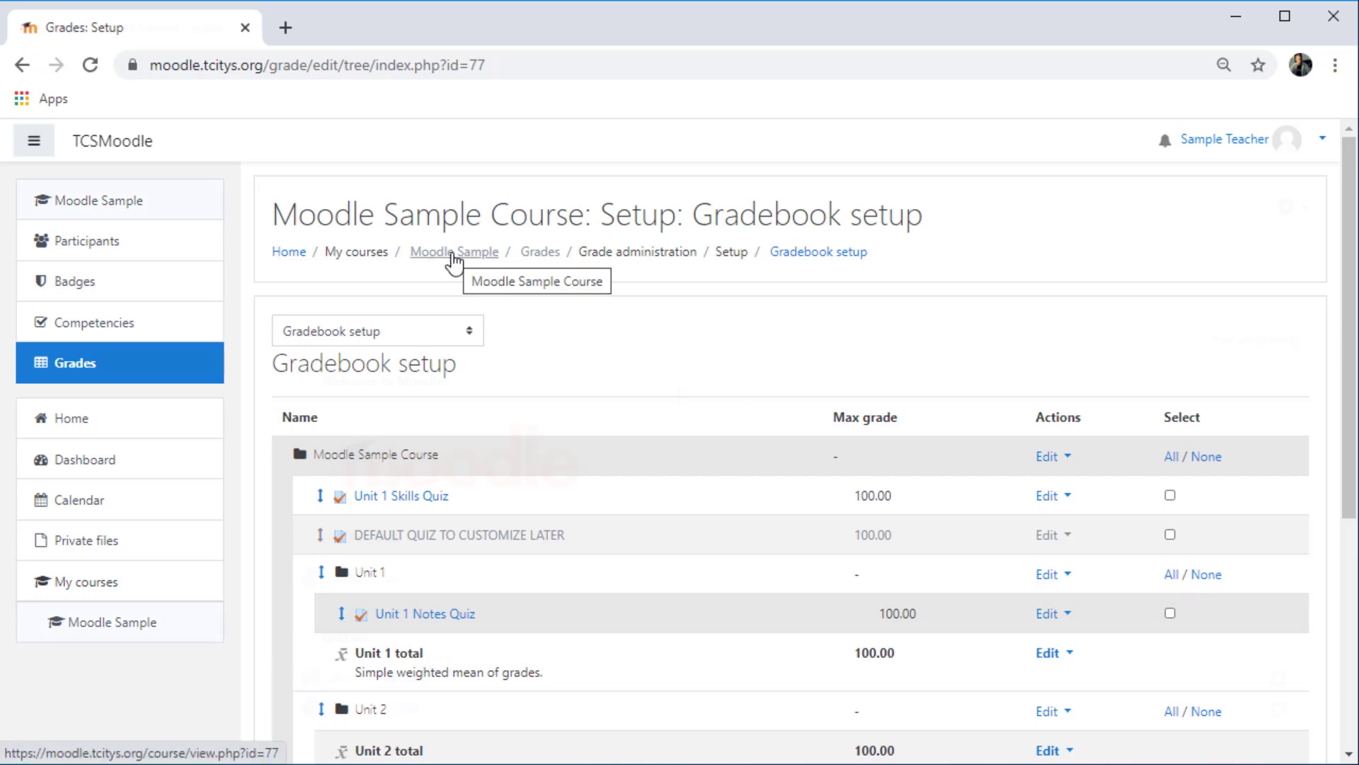
# - Return to the Moodle Sample course and open the Unit 1 Skills Quiz's settings for editing
pyautogui.click(454, 253)
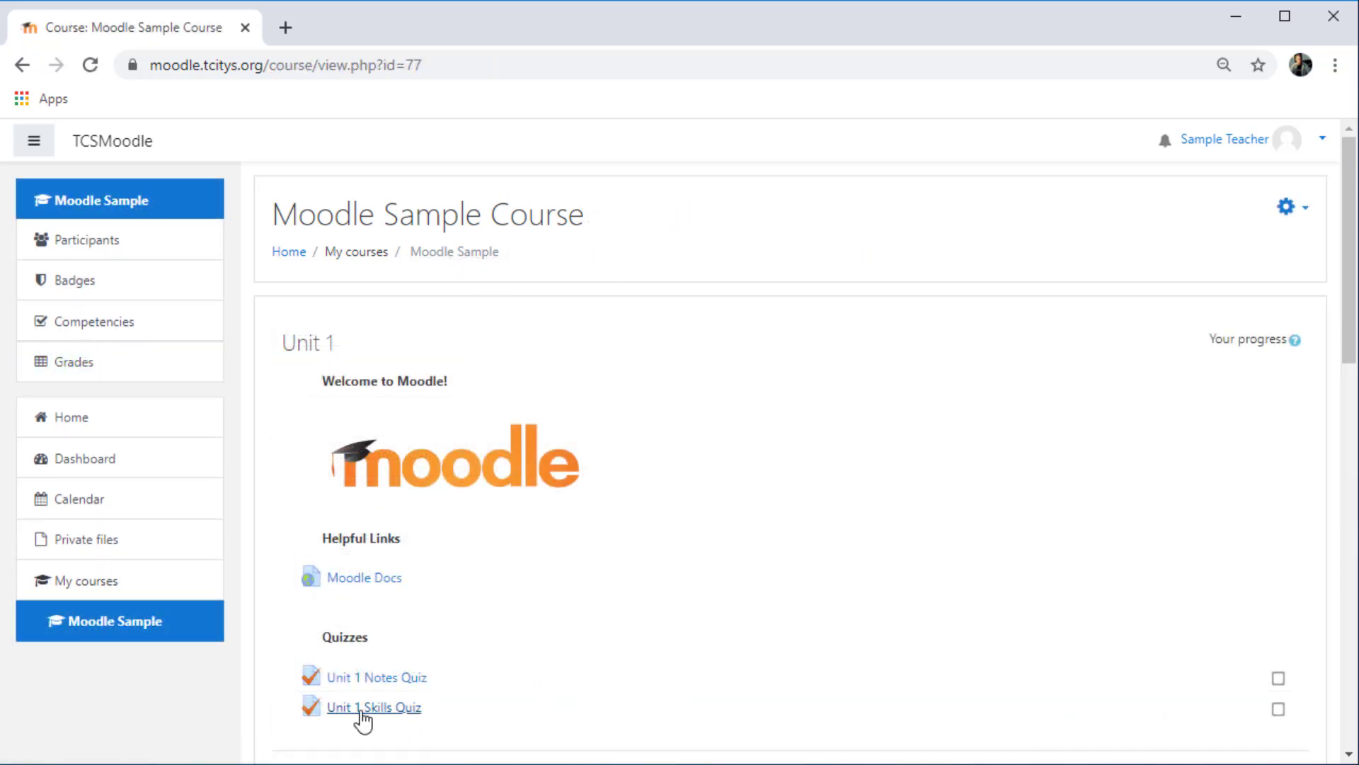
pyautogui.click(361, 707)
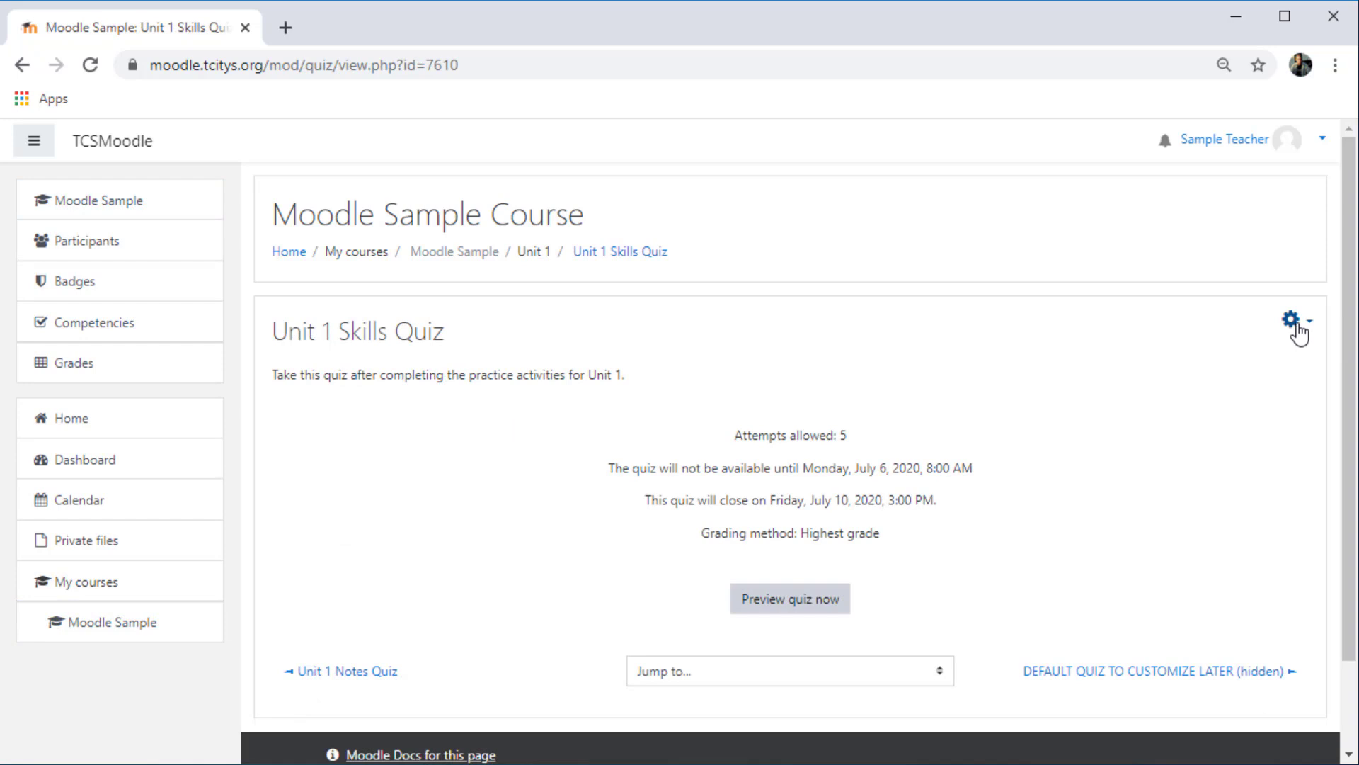
pyautogui.click(1295, 323)
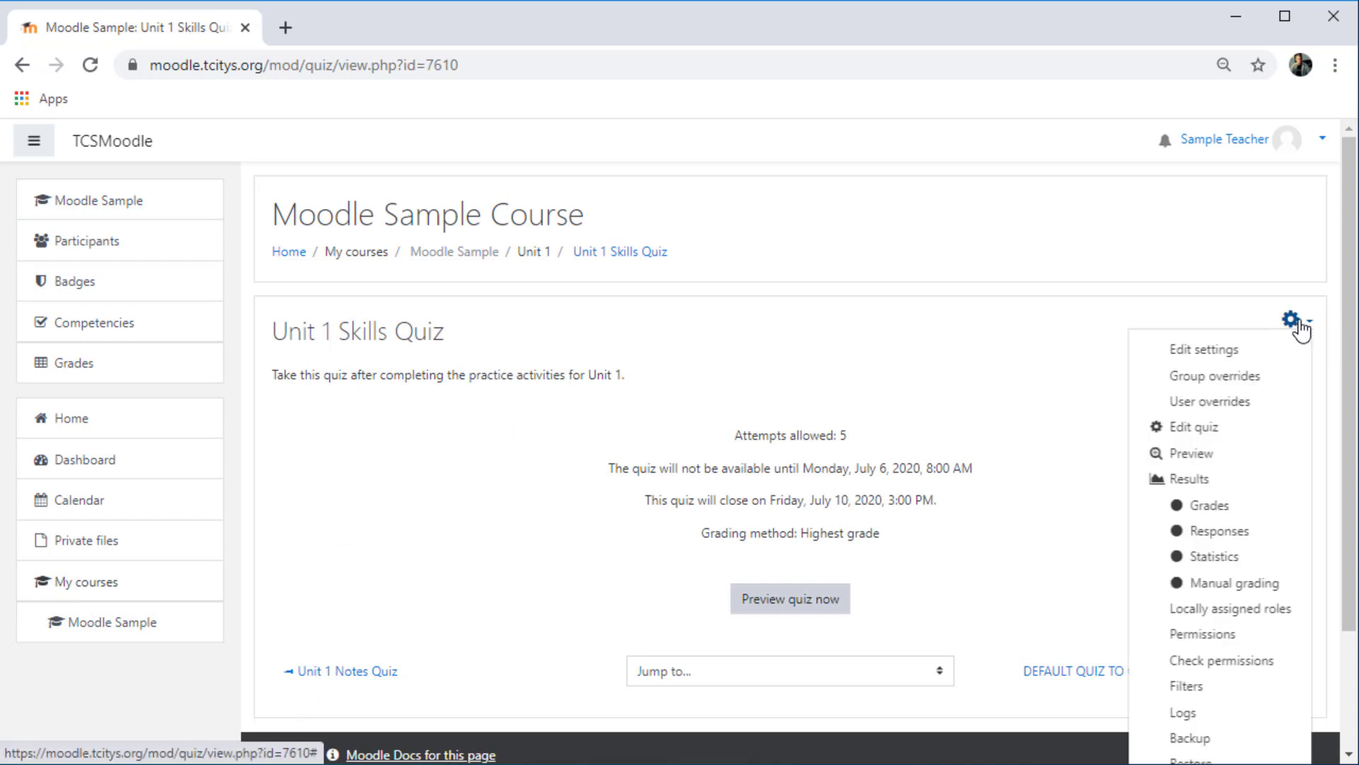
pyautogui.click(1220, 350)
# - Set the Unit 1 Skills Quiz's grade category to Unit 1, save the settings and return to the course
pyautogui.scroll(-1, 1349, 237)
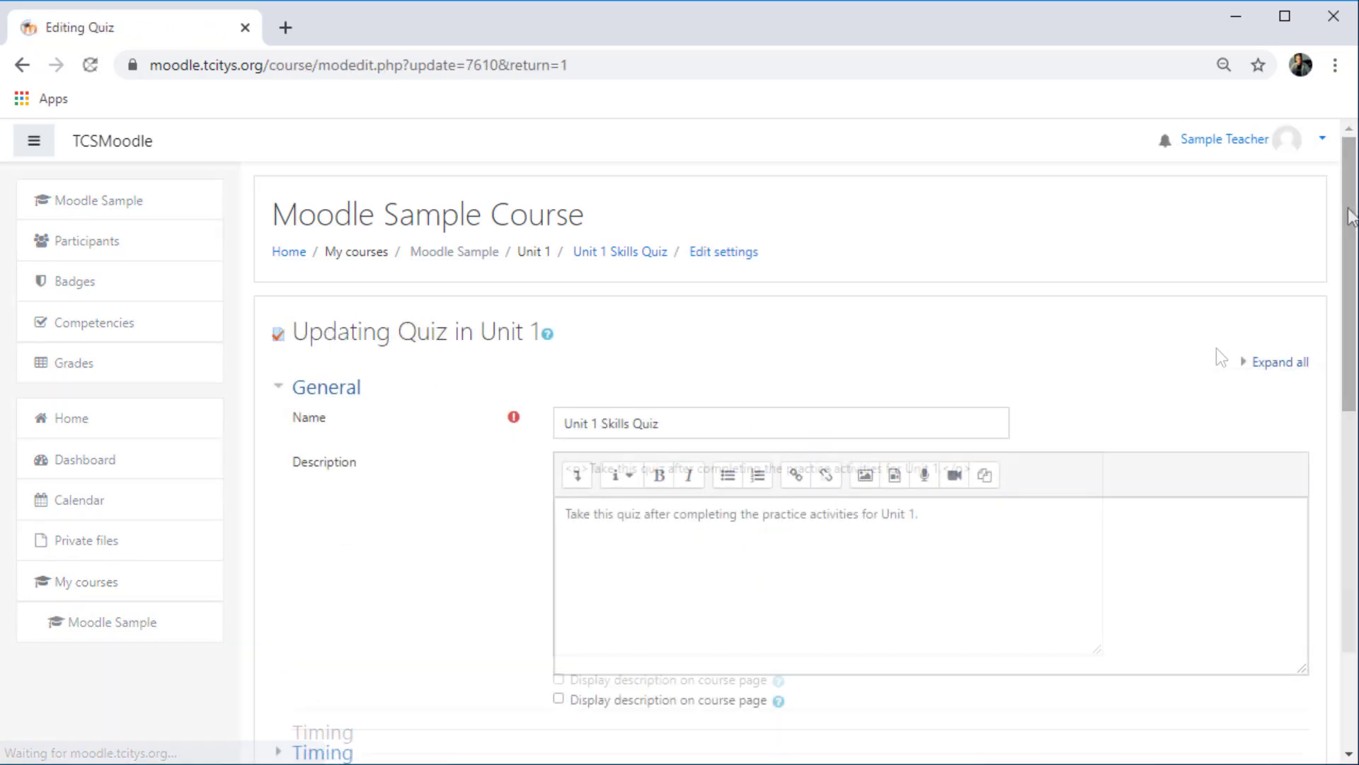
pyautogui.moveTo(1348, 237); pyautogui.dragTo(1321, 442)
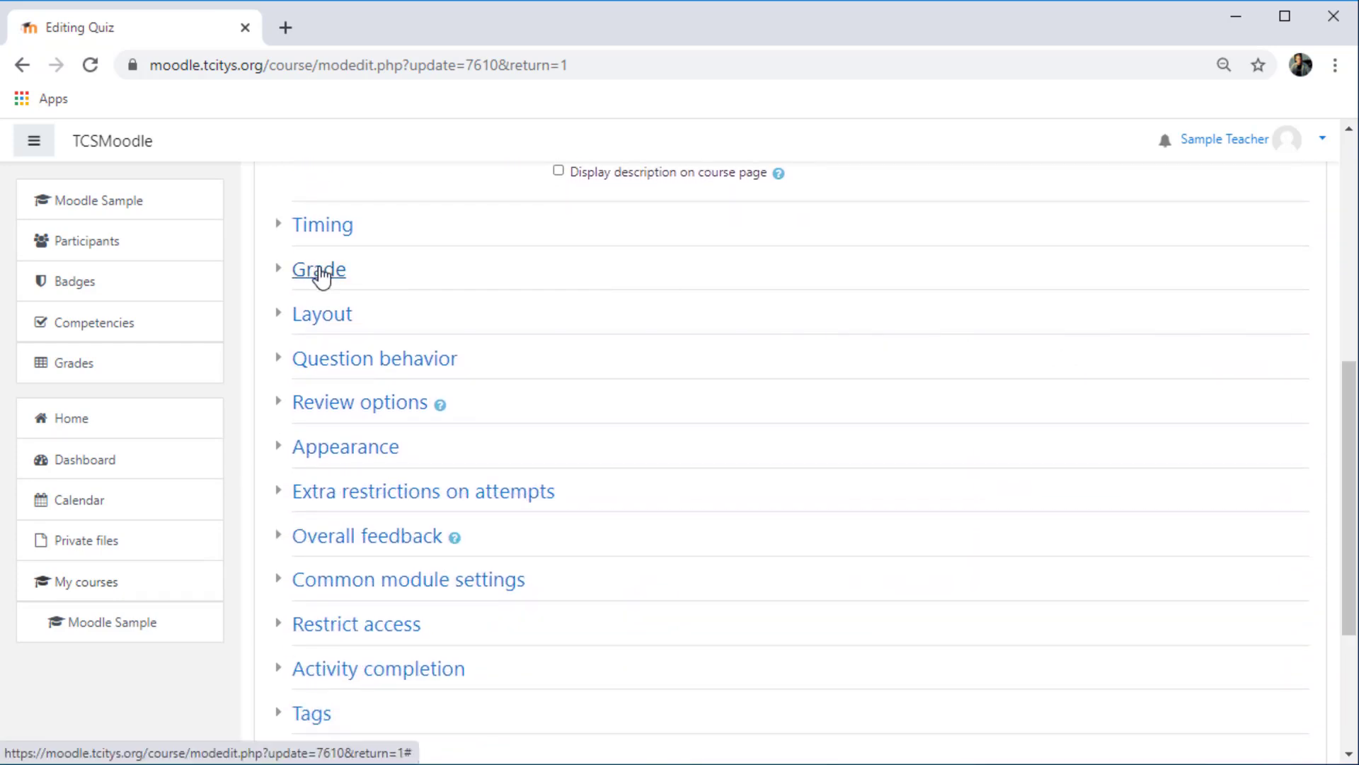
pyautogui.click(319, 271)
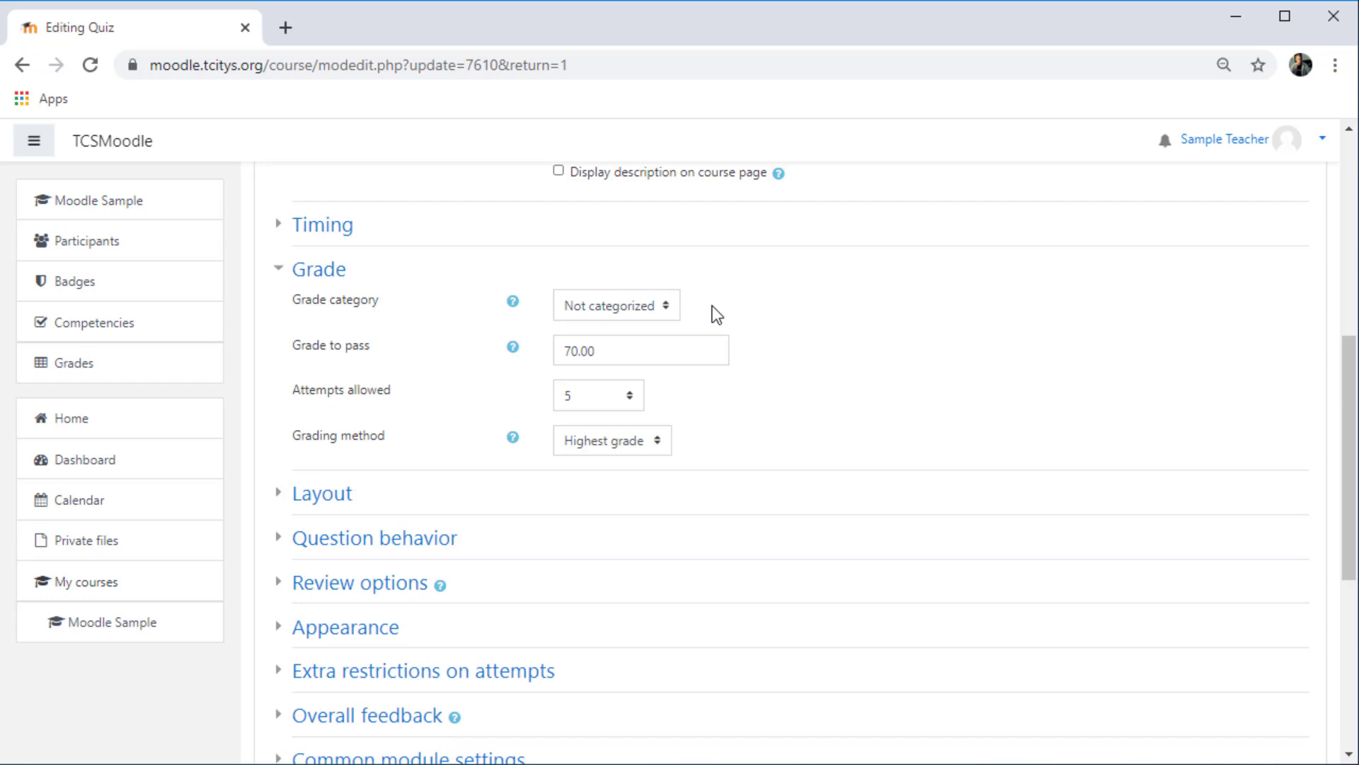
pyautogui.click(645, 309)
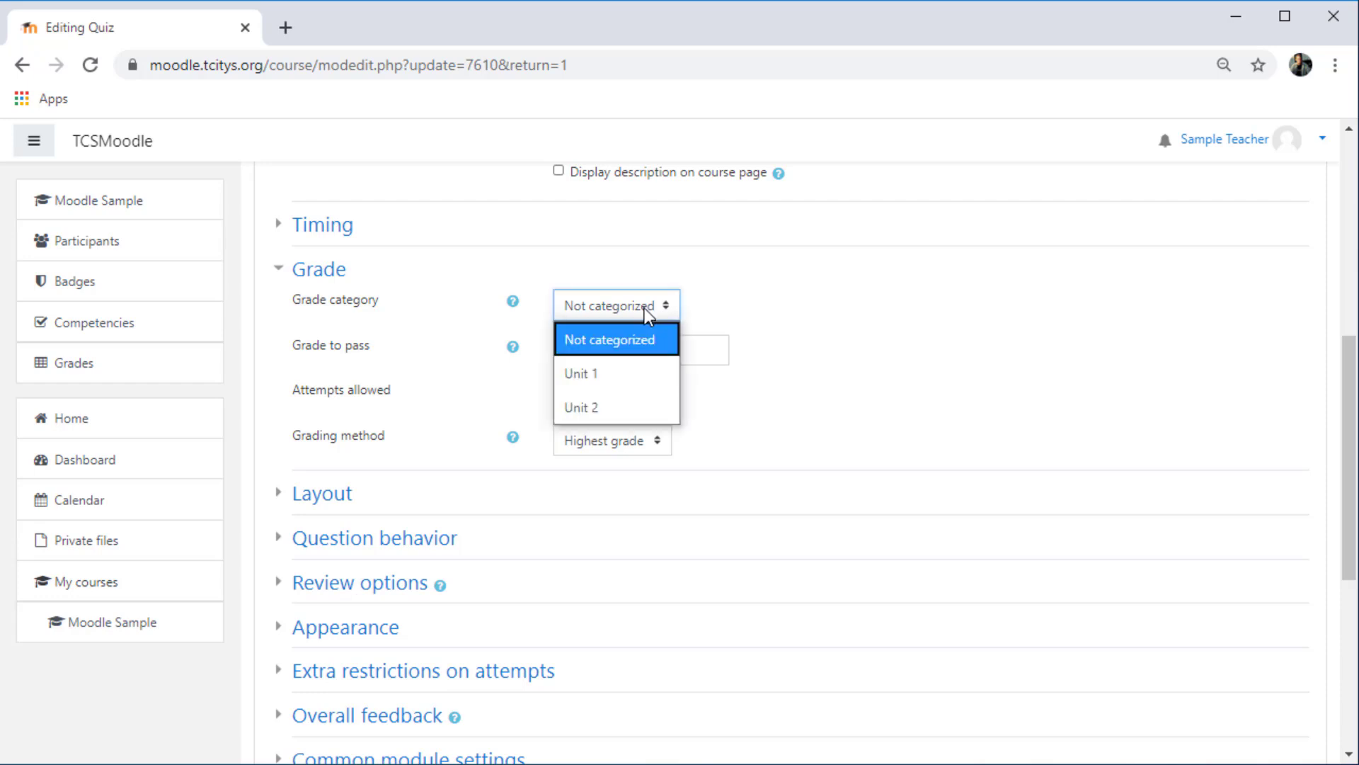
pyautogui.click(622, 381)
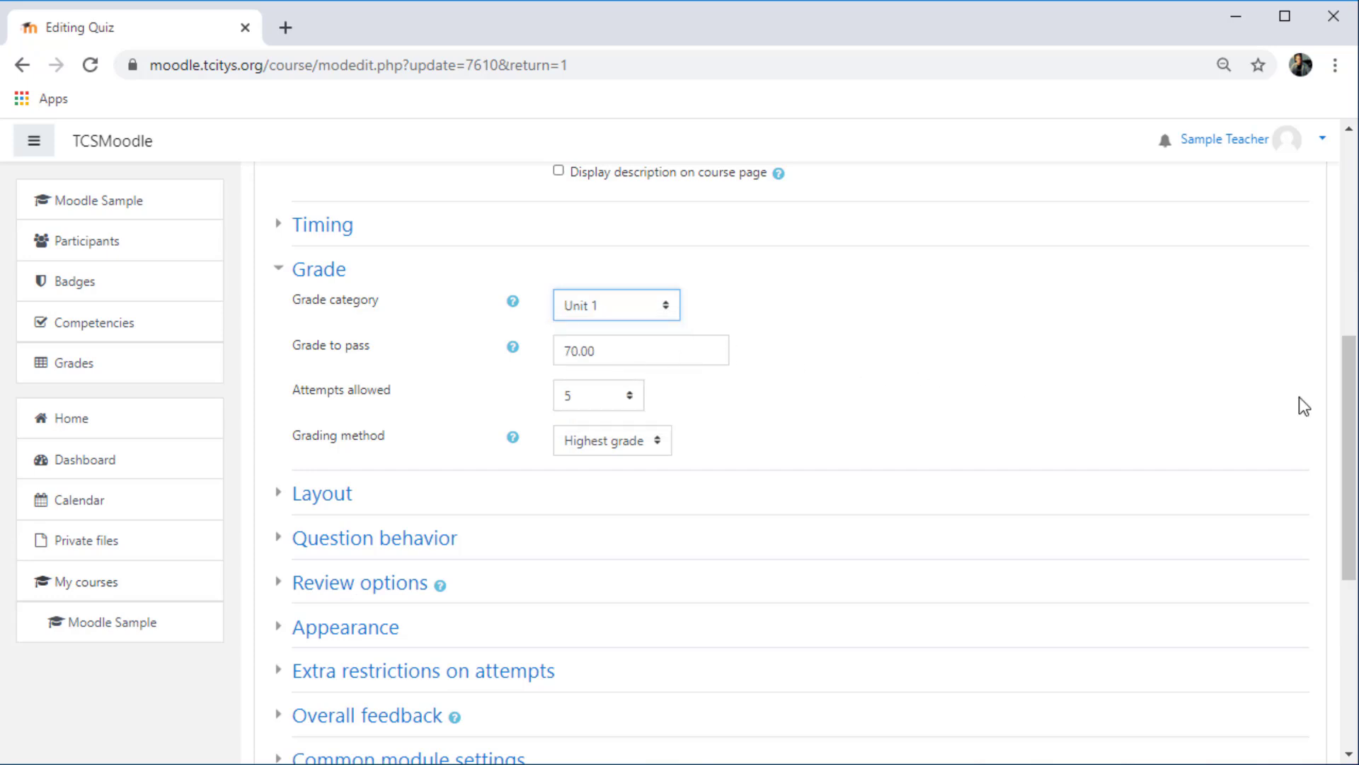
pyautogui.moveTo(1352, 398); pyautogui.dragTo(1350, 563)
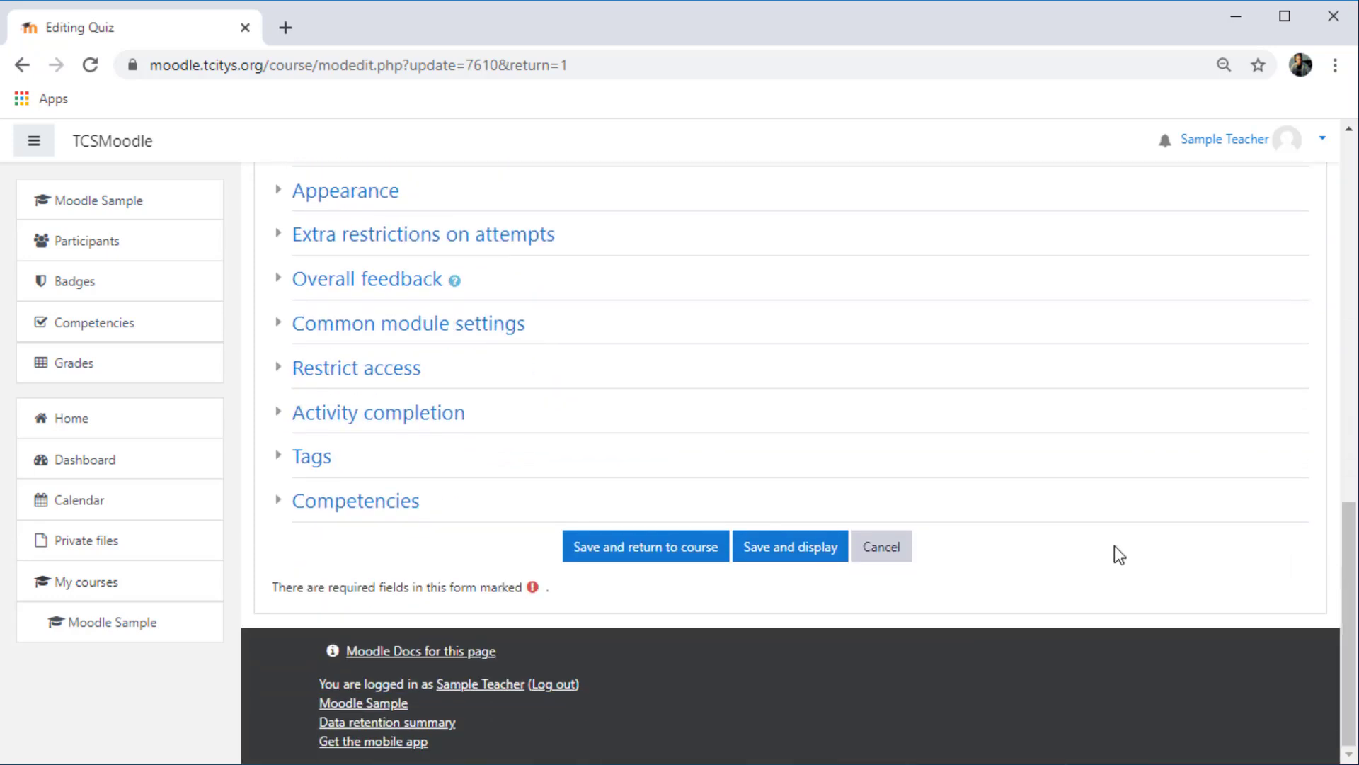
pyautogui.click(662, 554)
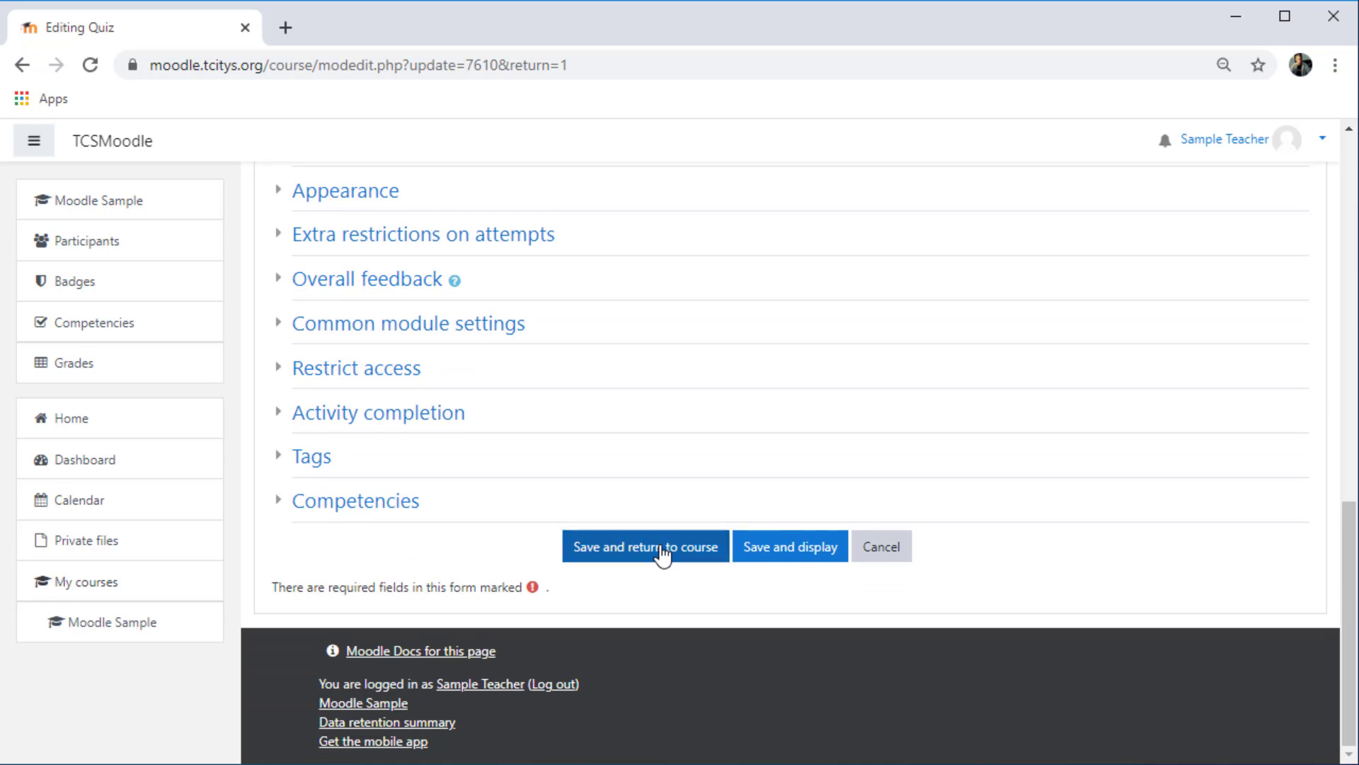
pyautogui.click(687, 545)
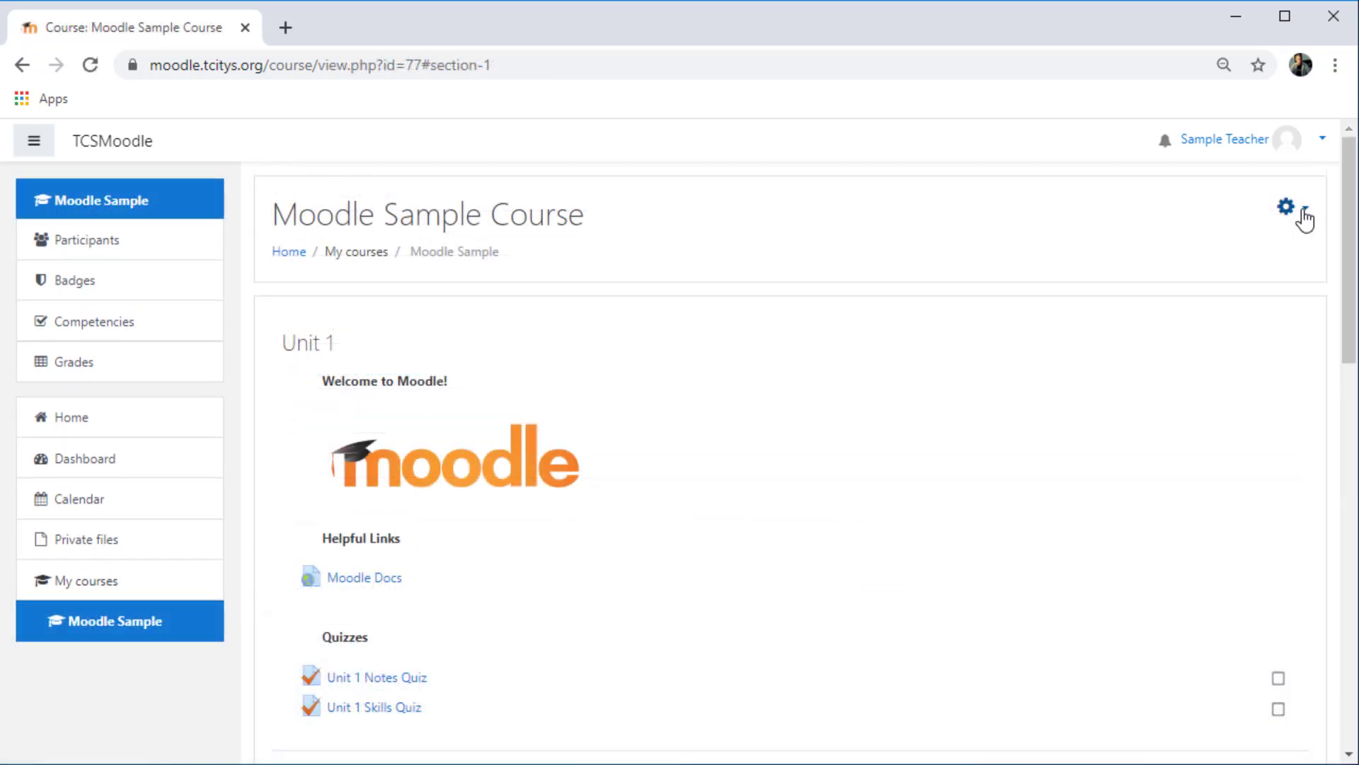
# - Check how the quizzes are categorized in the gradebook setup, and open the course's grades from the course page
pyautogui.click(1301, 211)
pyautogui.click(1235, 342)
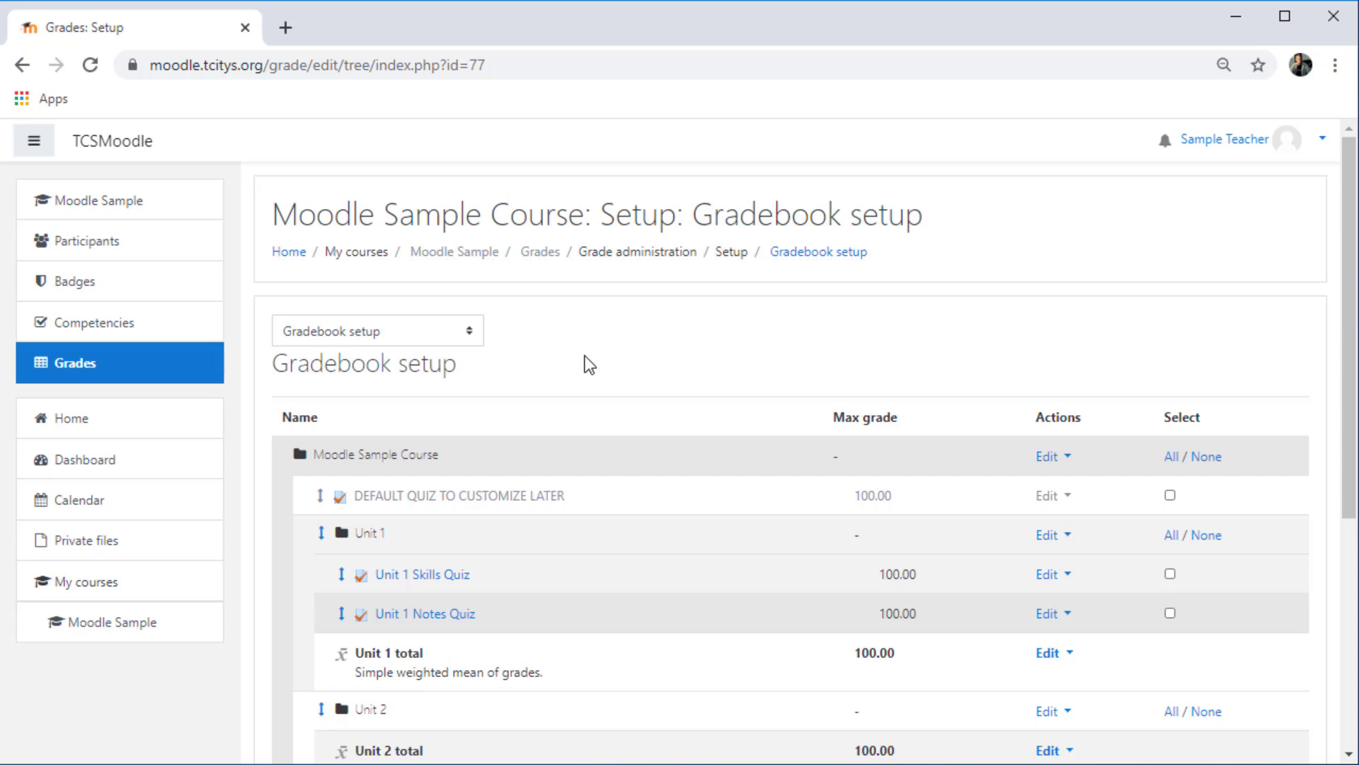
pyautogui.click(436, 256)
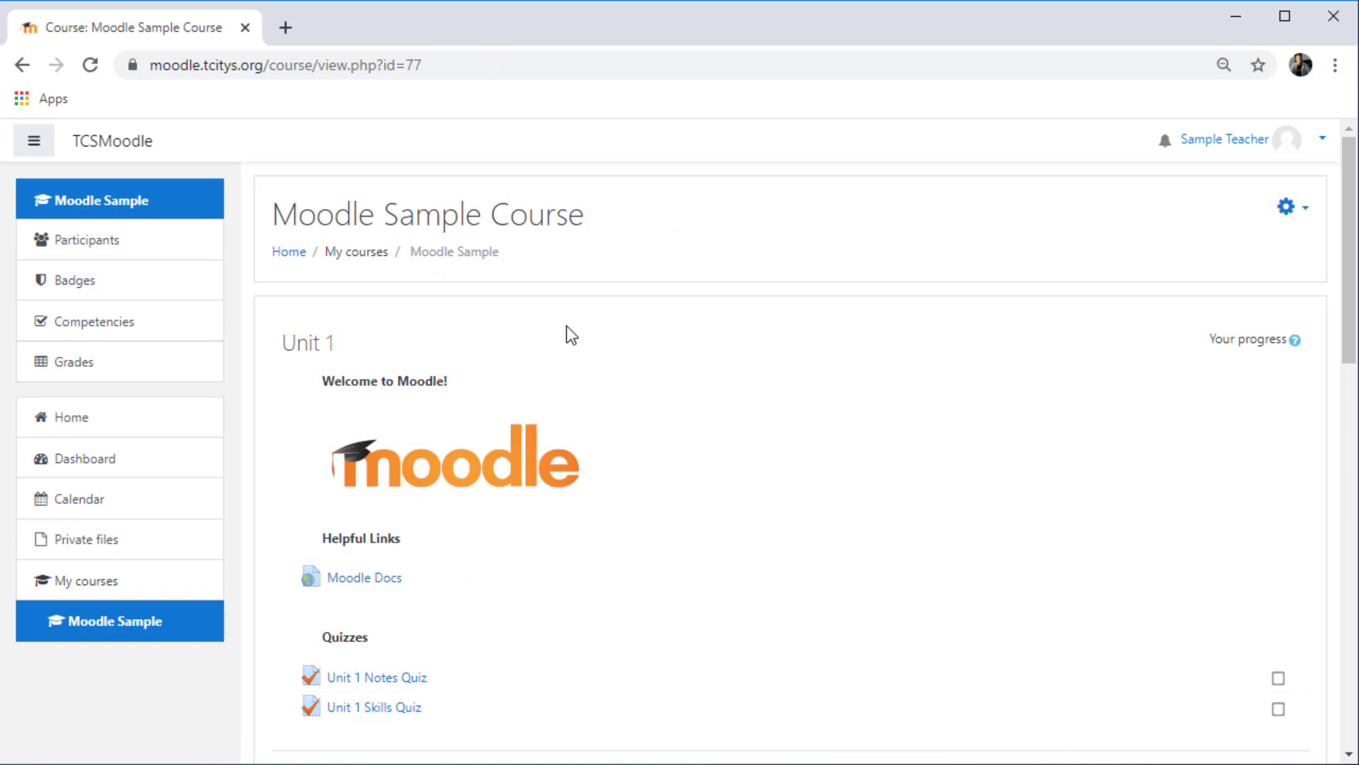
pyautogui.click(130, 366)
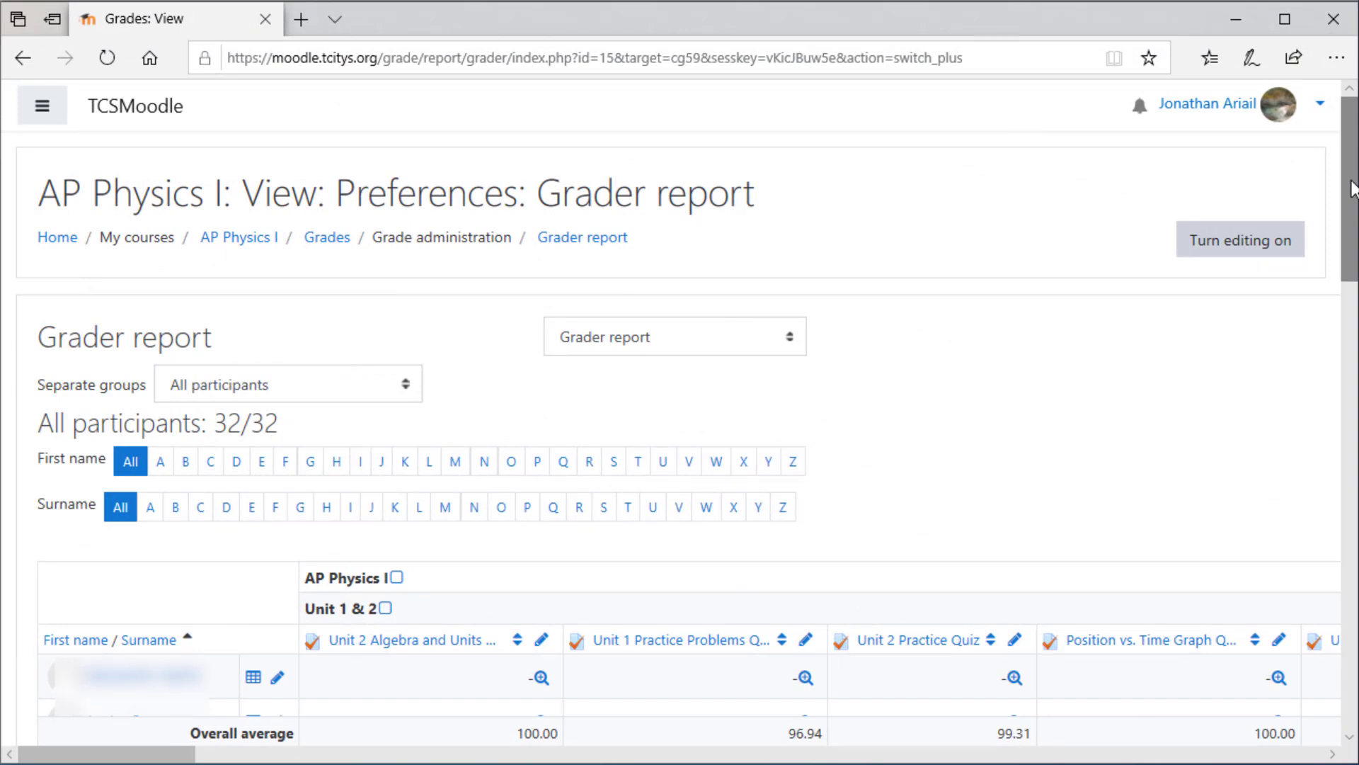
# - From the AP Physics I grader report, open a student's Unit 1 Practice Problems Quiz grade analysis and review attempts 2 and 1
pyautogui.moveTo(1352, 188); pyautogui.dragTo(1353, 284)
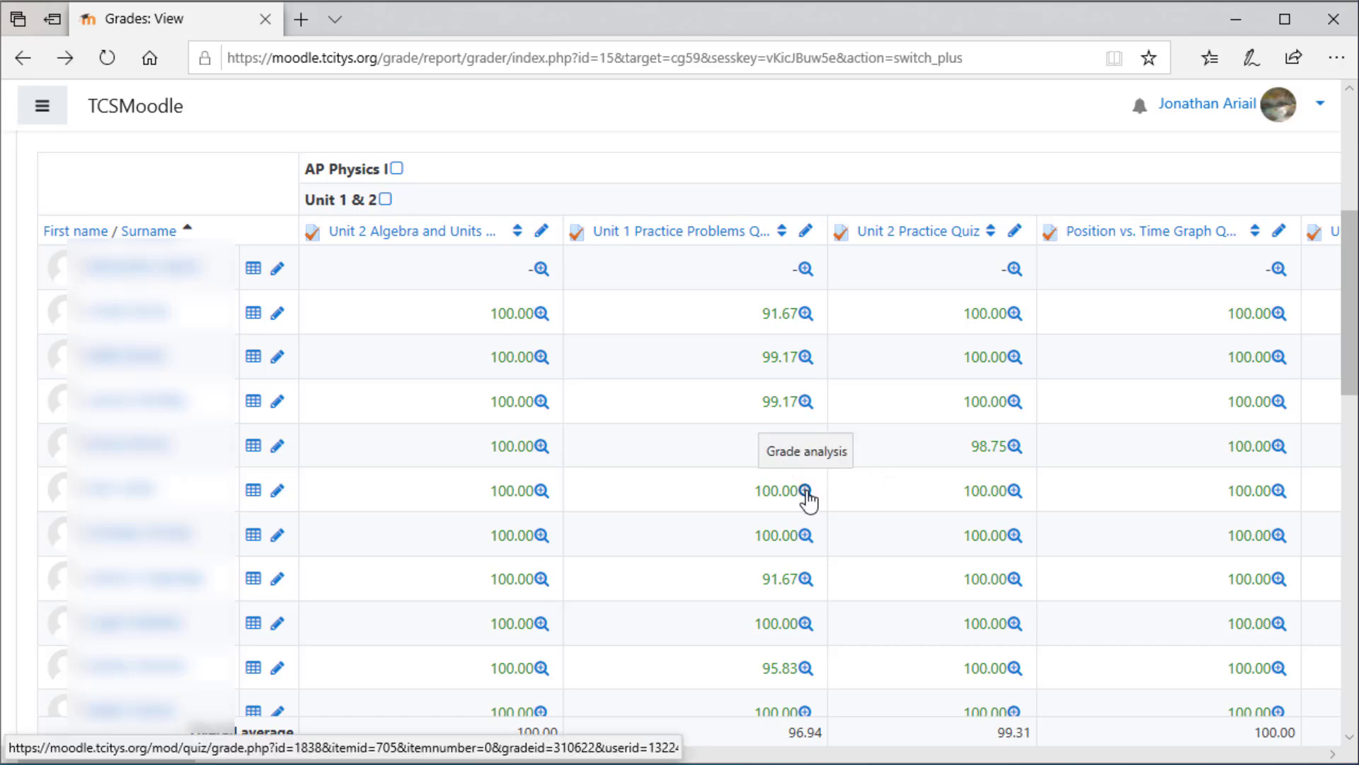
pyautogui.click(805, 491)
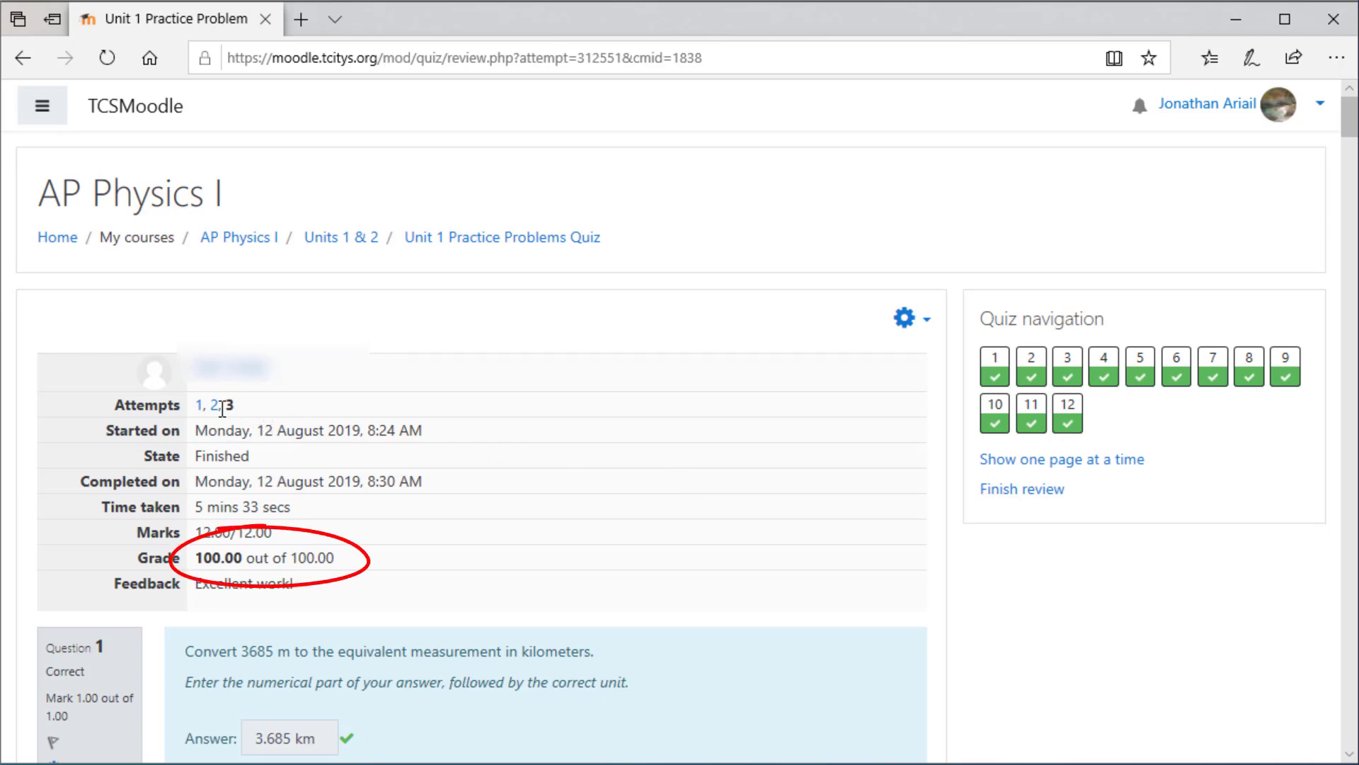
pyautogui.click(215, 407)
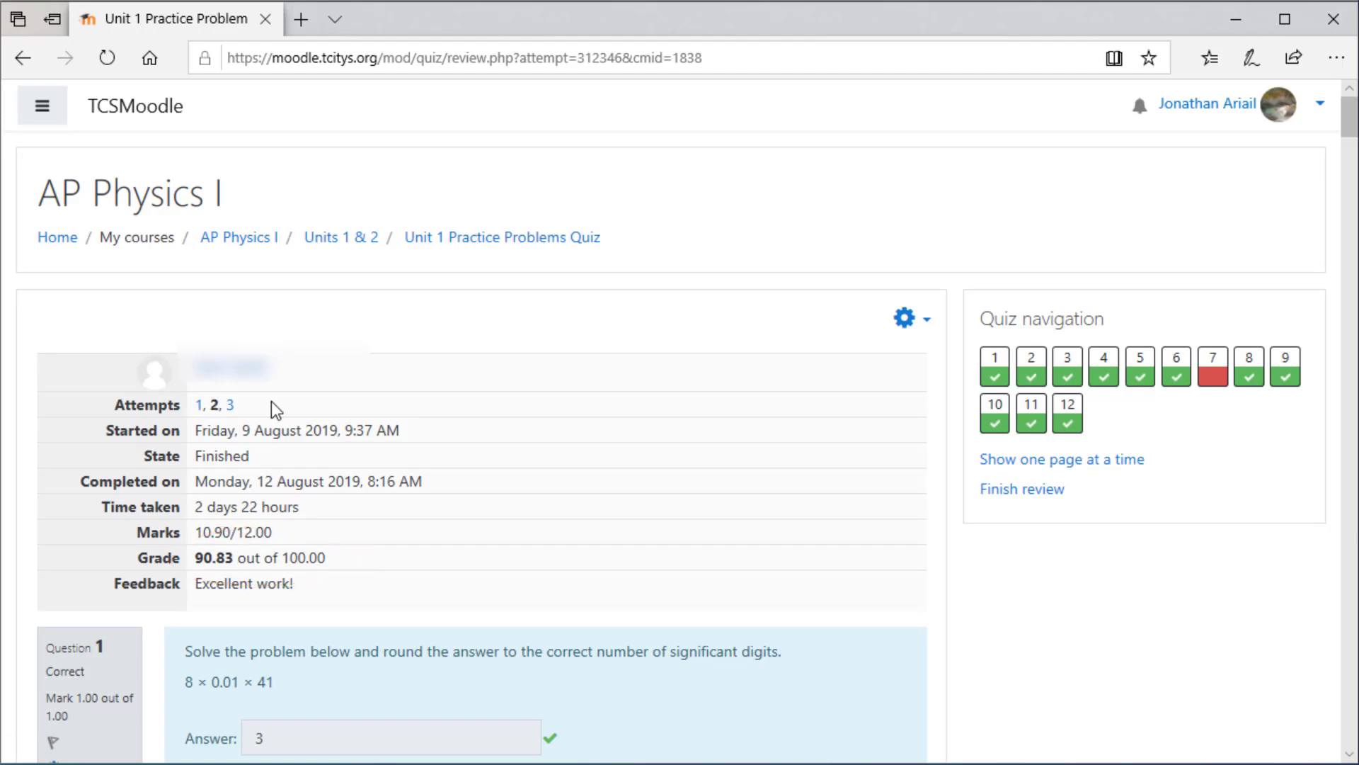
pyautogui.click(201, 406)
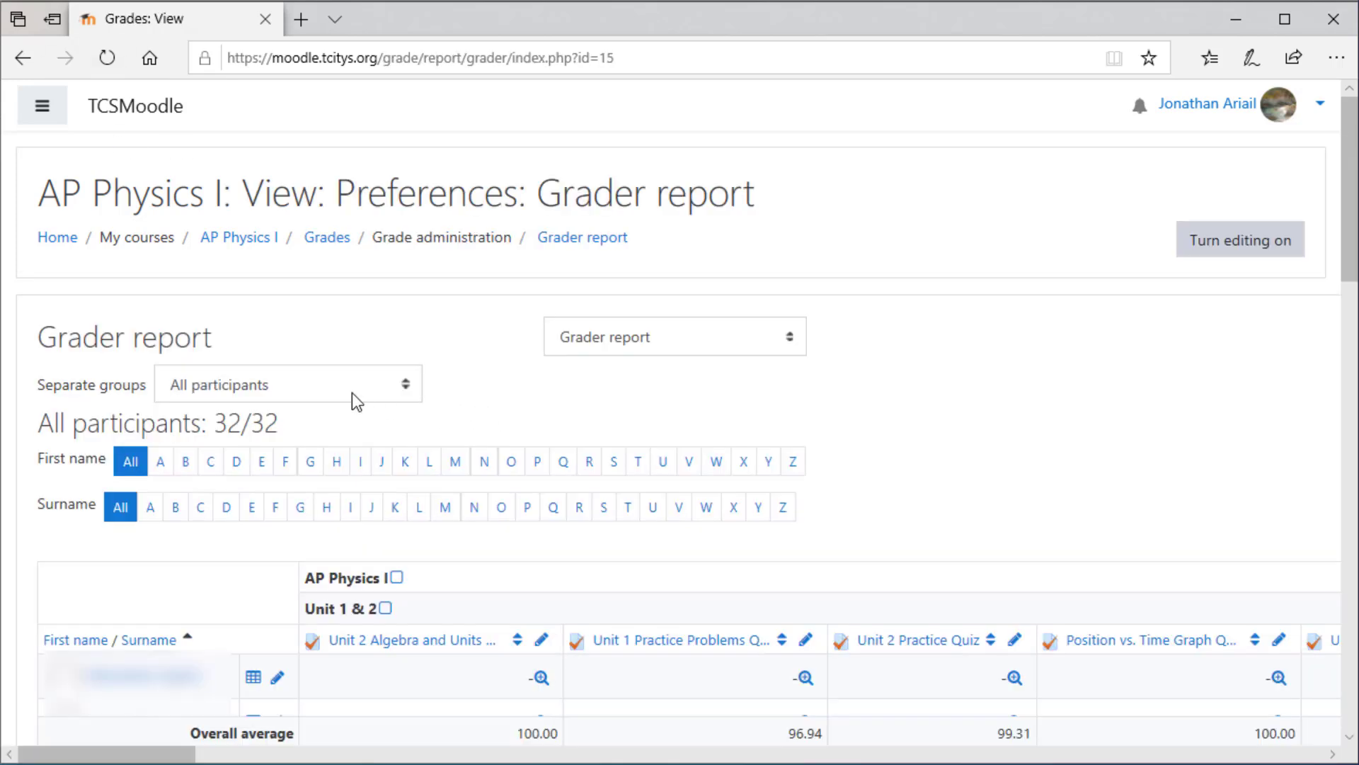
# - View the separate groups available for filtering the AP Physics I grader report
pyautogui.click(356, 395)
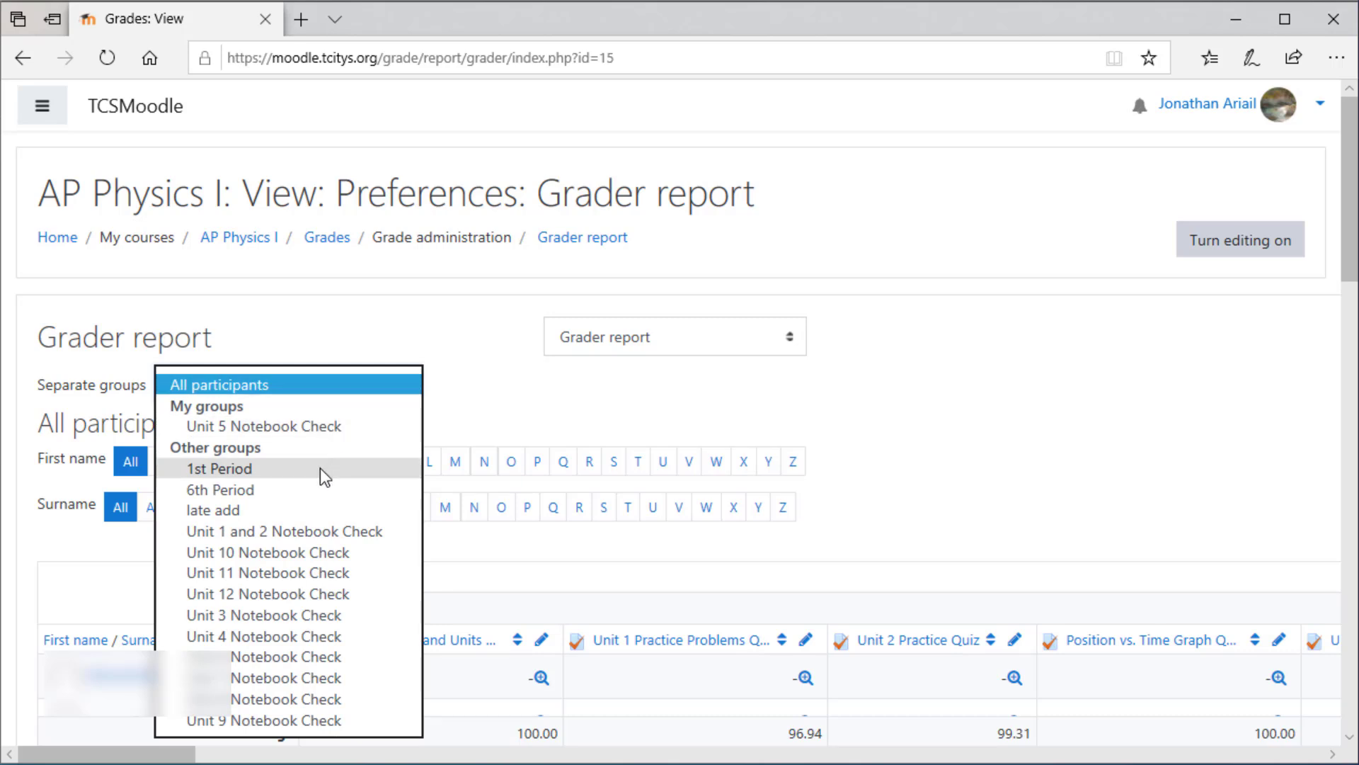
pyautogui.click(312, 350)
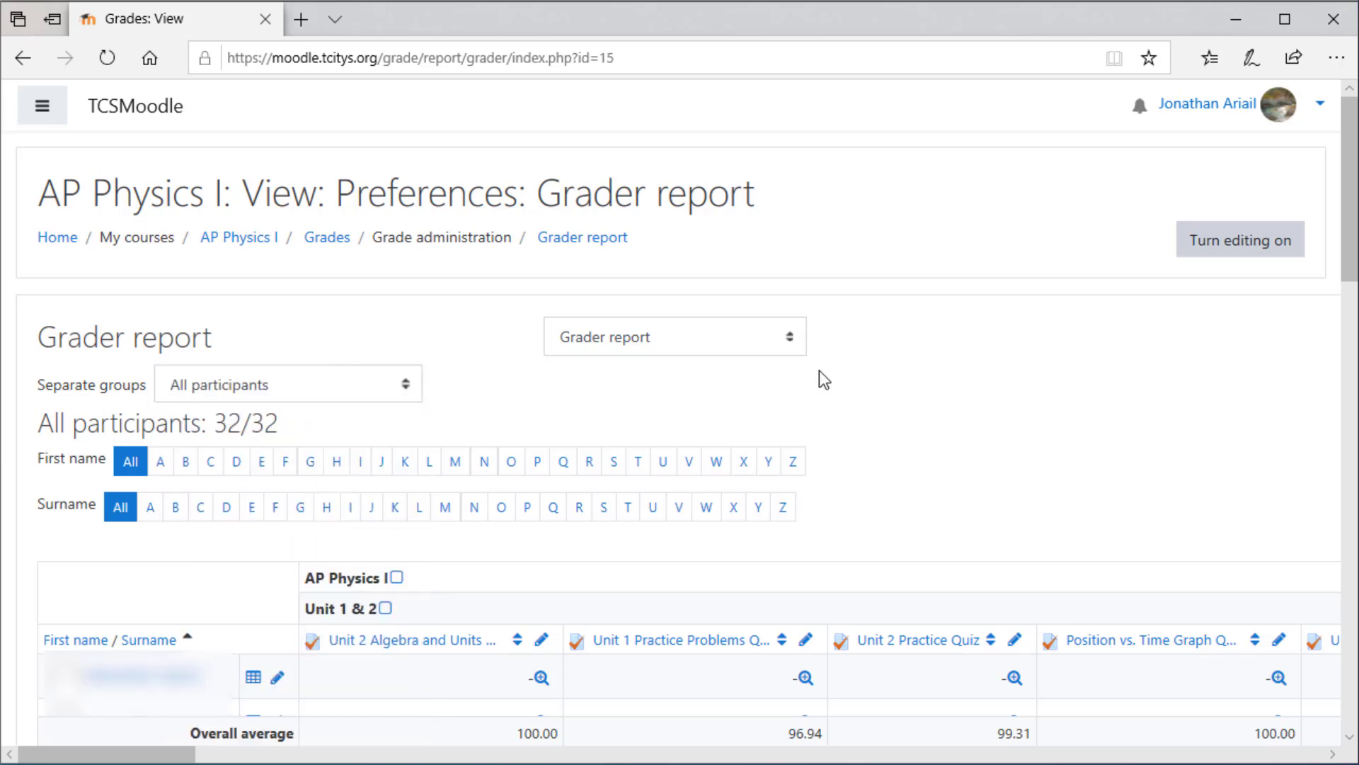
# - Open the AP Physics I user report and examine a student's grades in the Unit 1 & 2 category
pyautogui.click(724, 347)
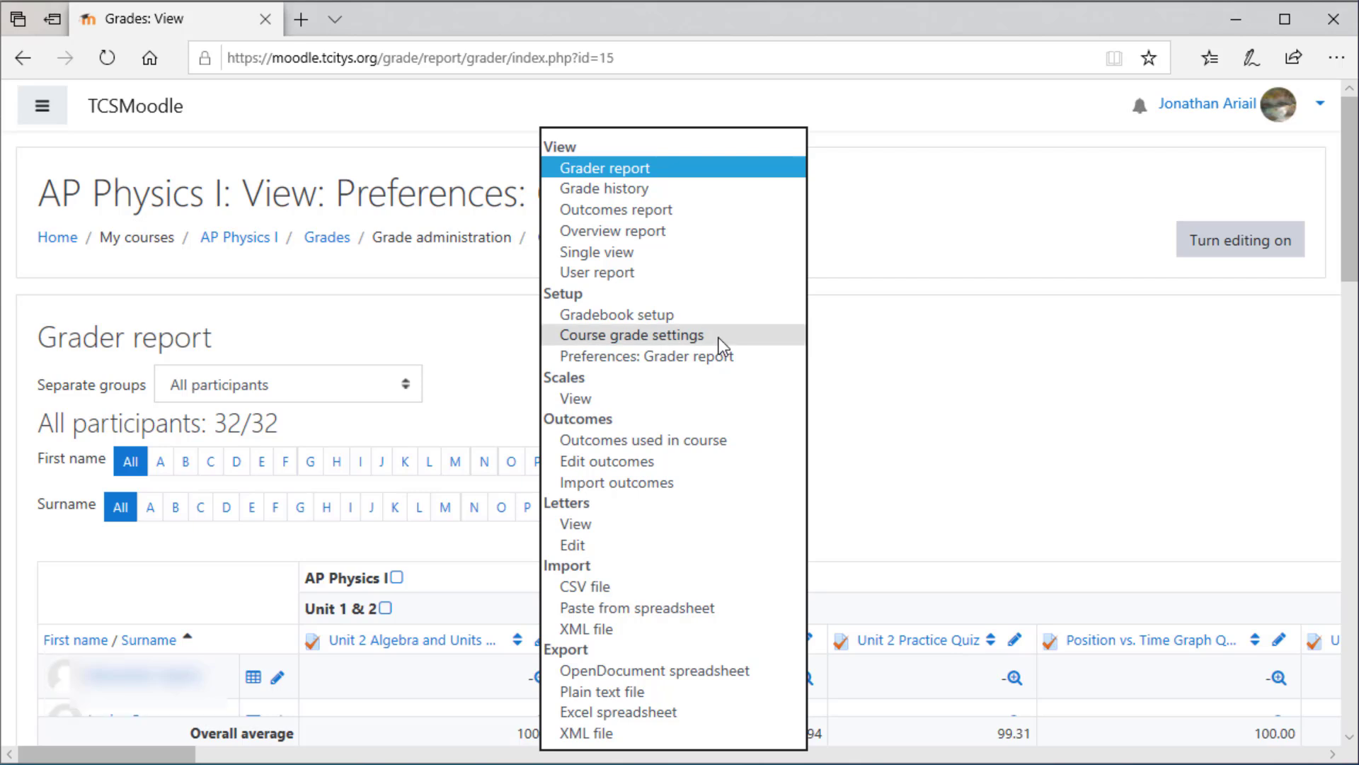
pyautogui.click(649, 283)
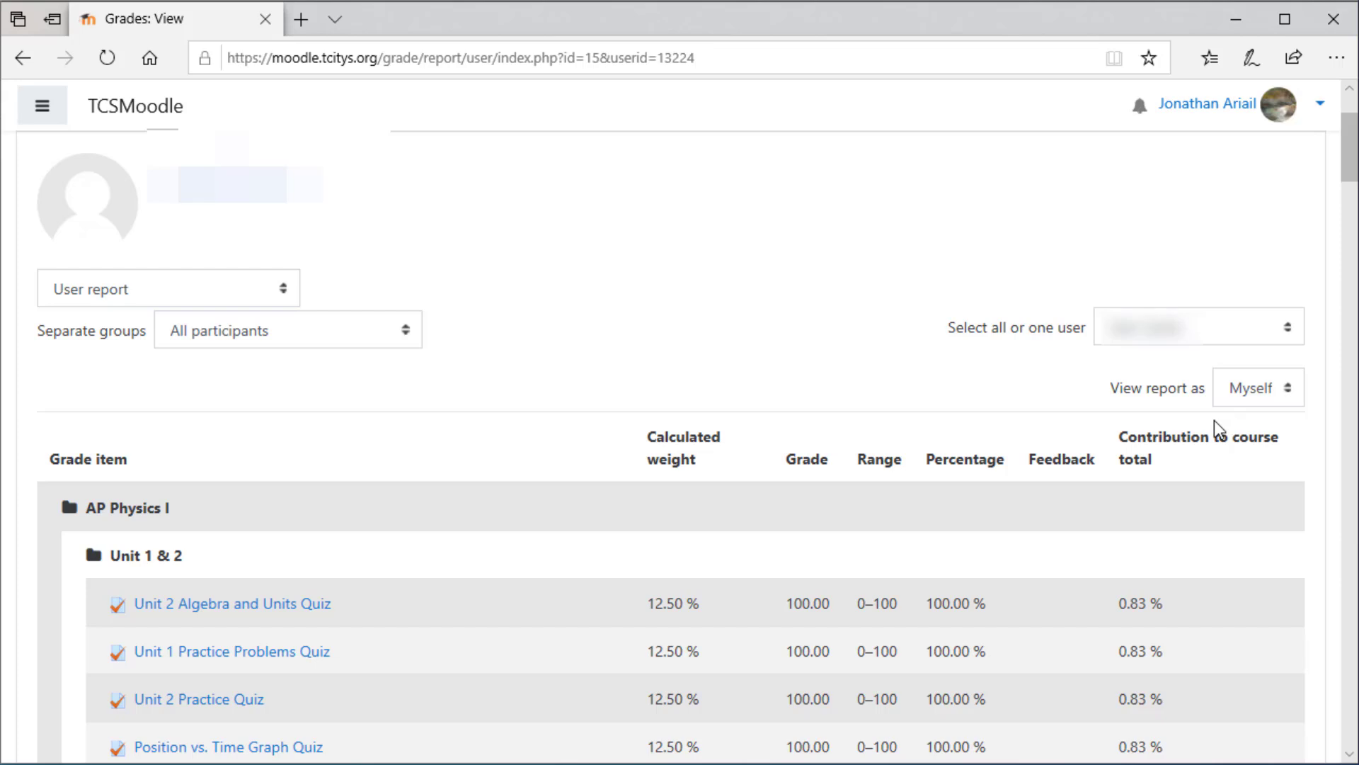
pyautogui.moveTo(1351, 161); pyautogui.dragTo(1353, 186)
pyautogui.scroll(-2, 402, 232)
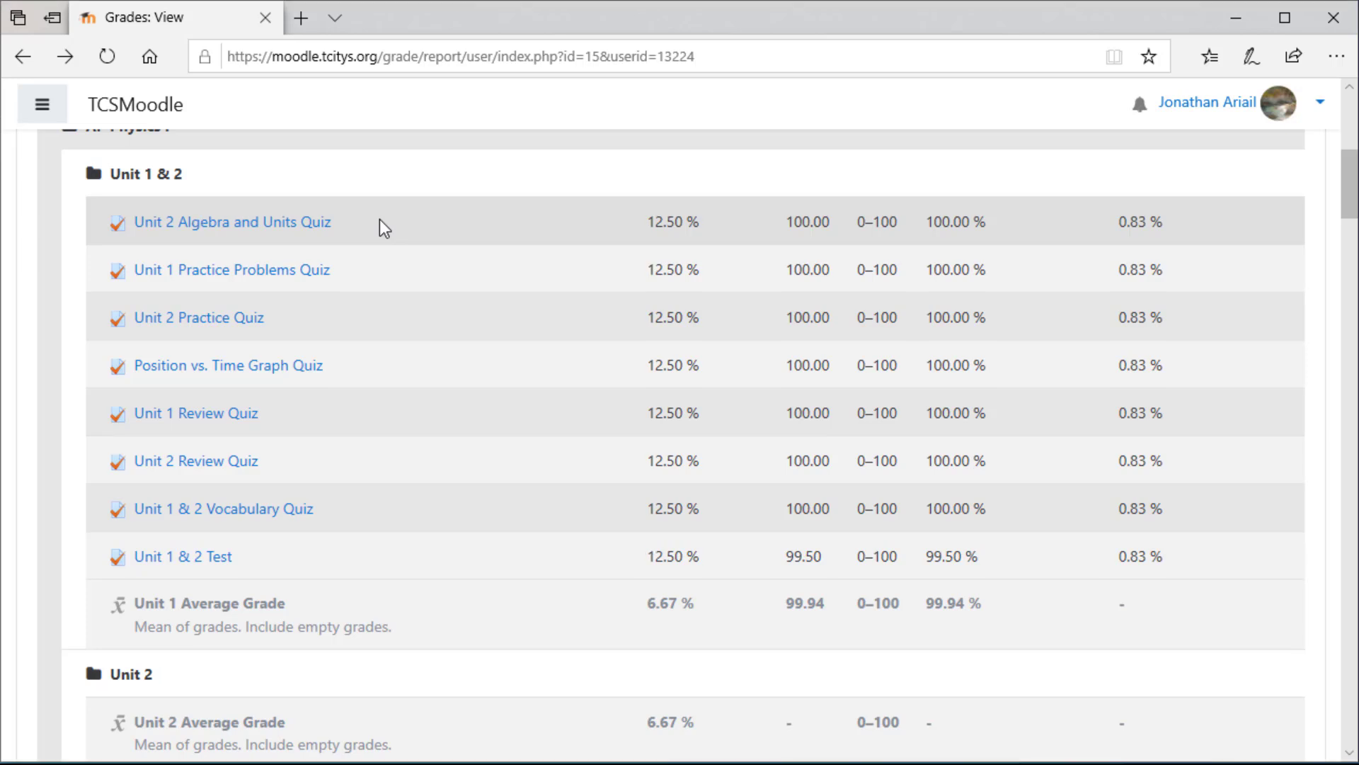
# - Switch from the user report to the Excel spreadsheet export for the AP Physics I grades
pyautogui.moveTo(1351, 190); pyautogui.dragTo(1353, 138)
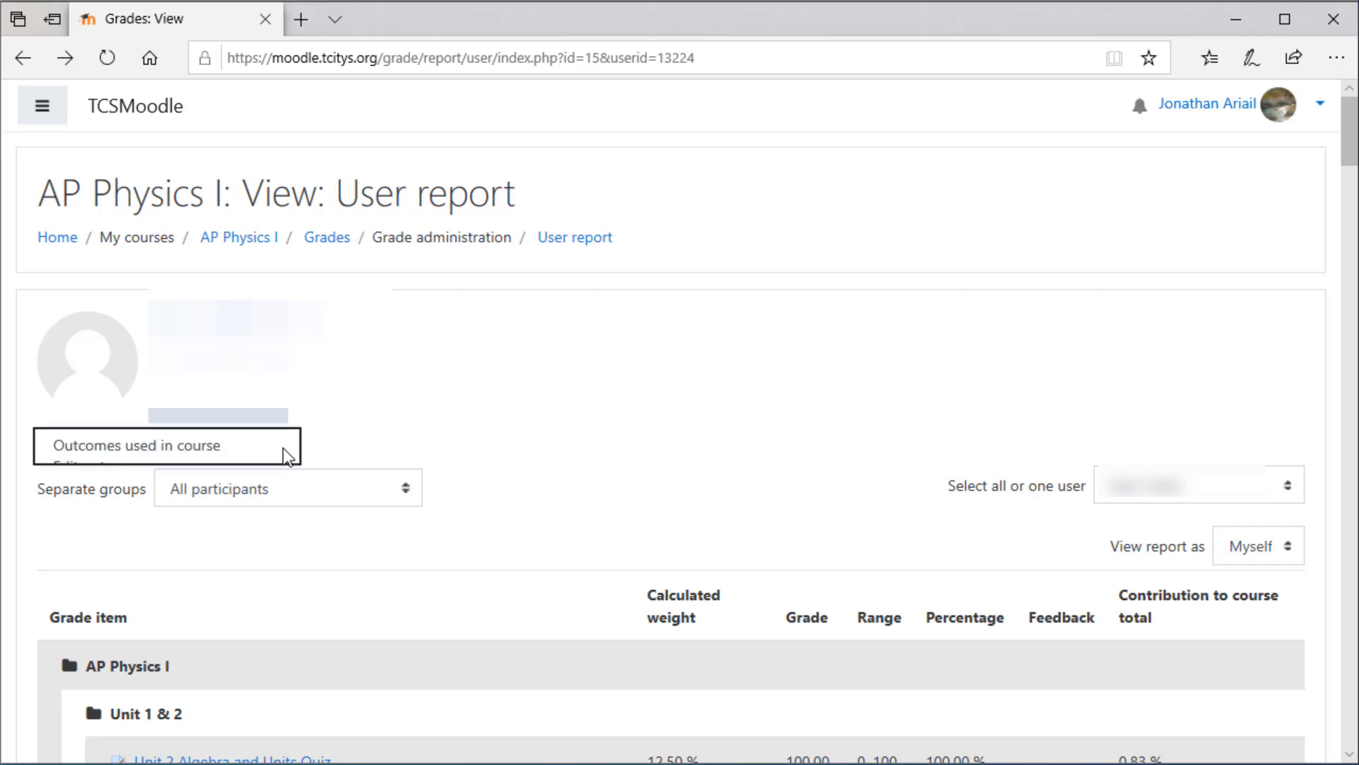
pyautogui.click(283, 450)
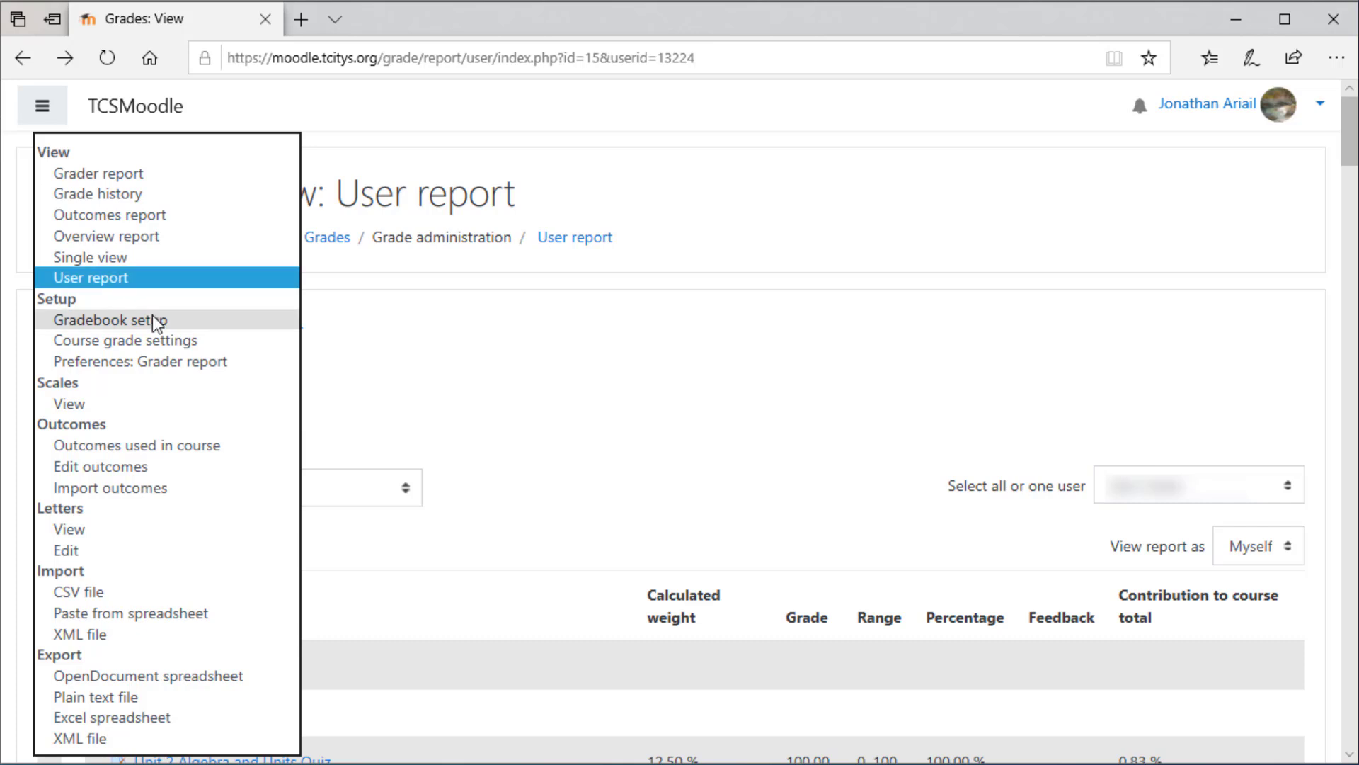
pyautogui.click(133, 718)
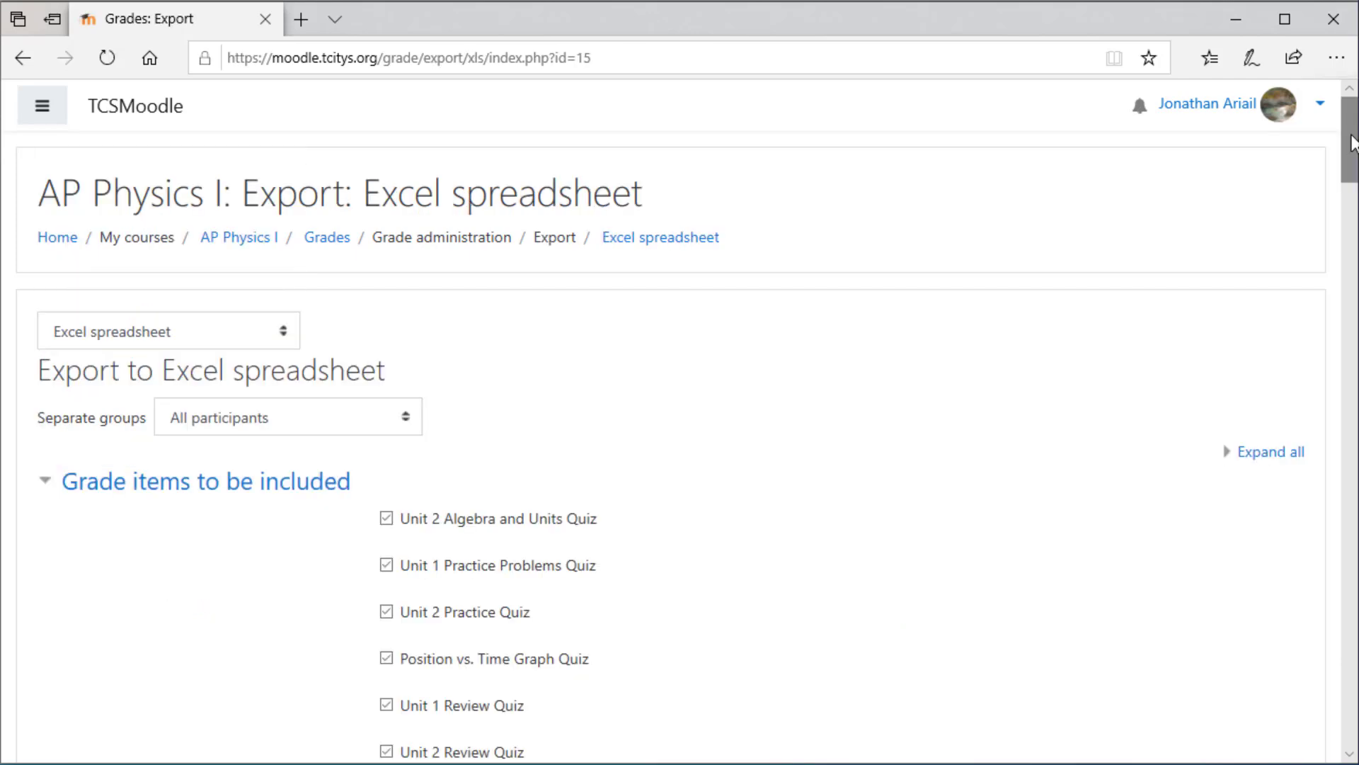